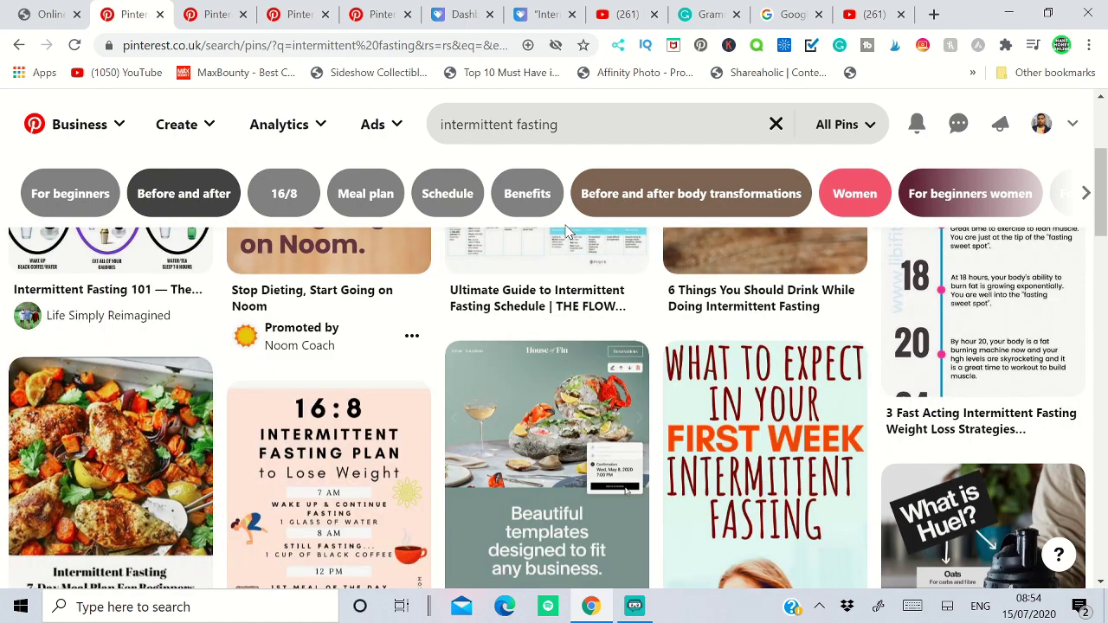
Save the intermittent fasting pin about slowing degenerative disease from the search results to the "lose weight fast." board.
scroll(567, 232, "down", 4)
scroll(567, 232, "down", 3)
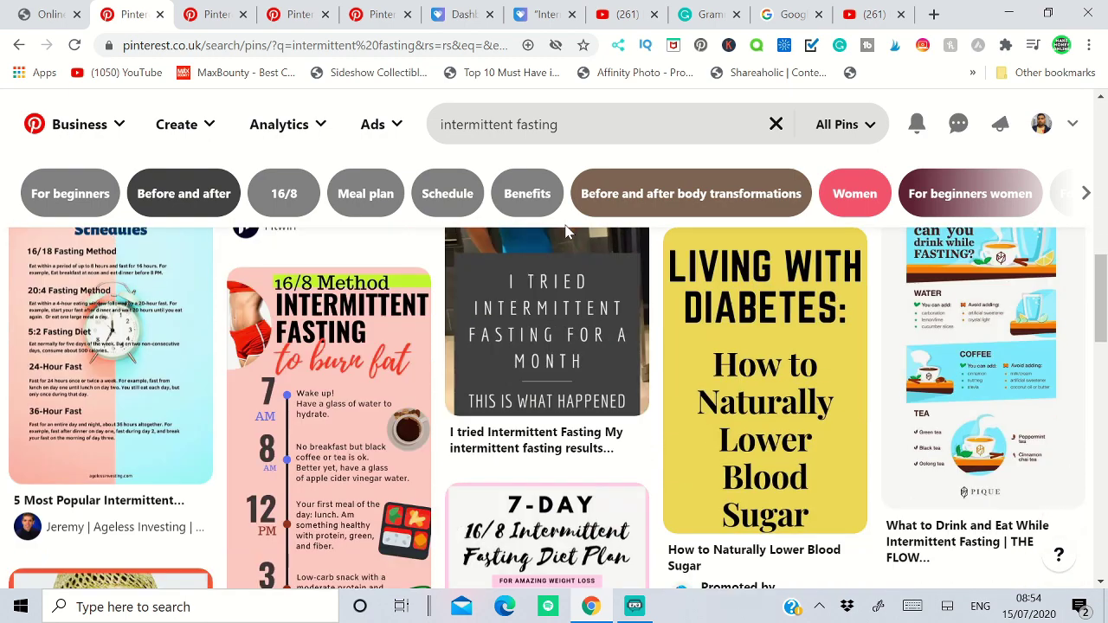
scroll(567, 232, "down", 6)
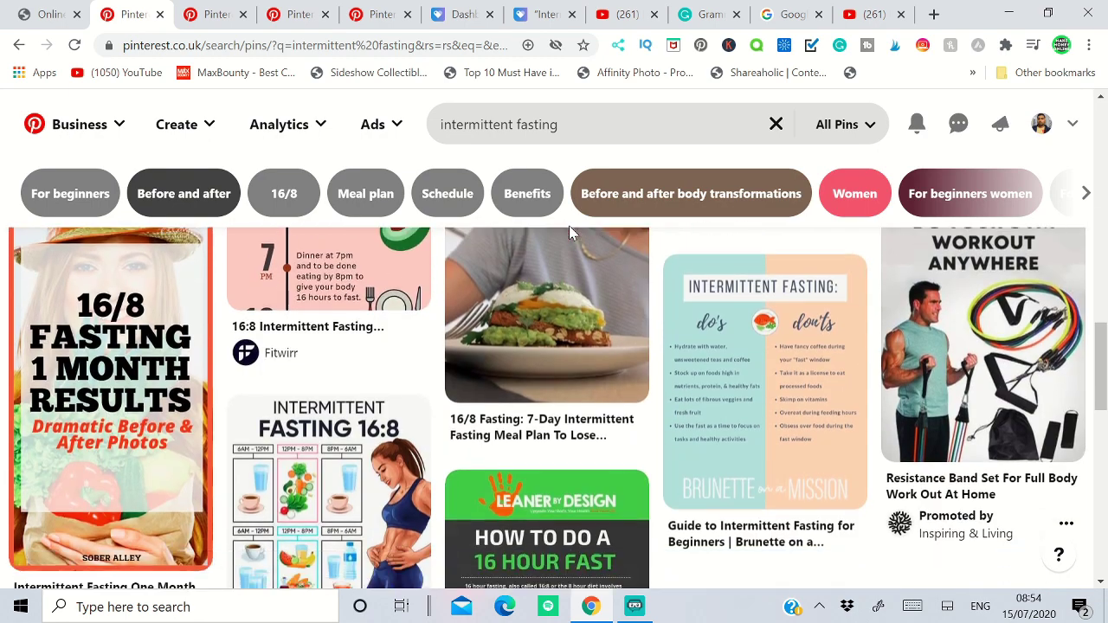
scroll(569, 232, "down", 4)
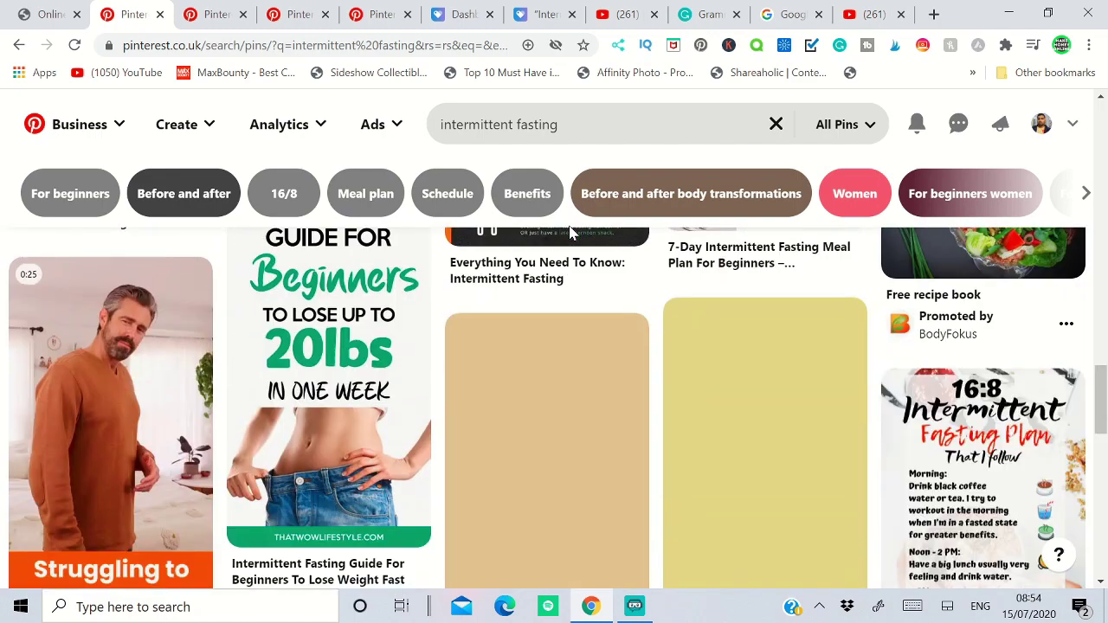
scroll(570, 233, "down", 4)
scroll(575, 233, "down", 2)
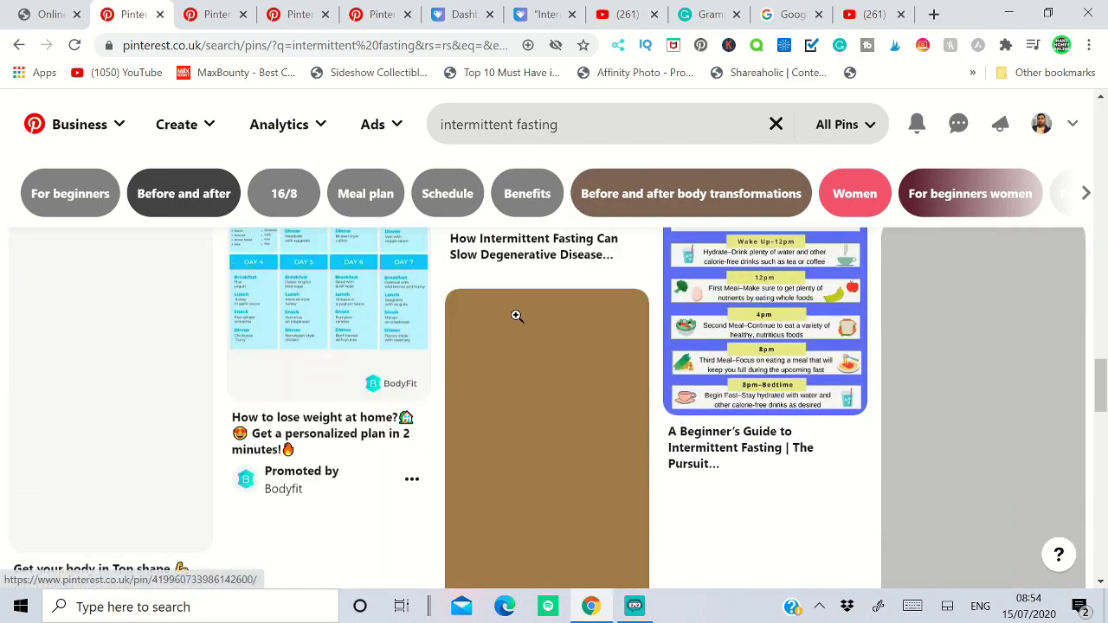
scroll(751, 348, "up", 4)
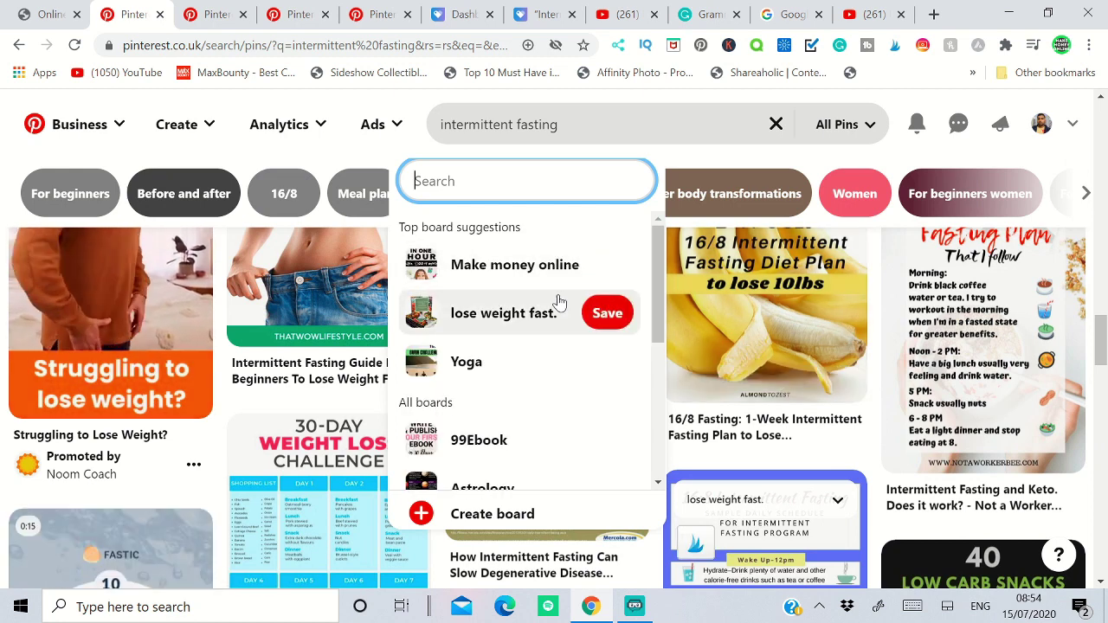
left_click(616, 315)
Save the "How to Do a 16 Hour Fast" pin to the "lose weight fast." board.
scroll(832, 347, "down", 1)
scroll(833, 347, "down", 4)
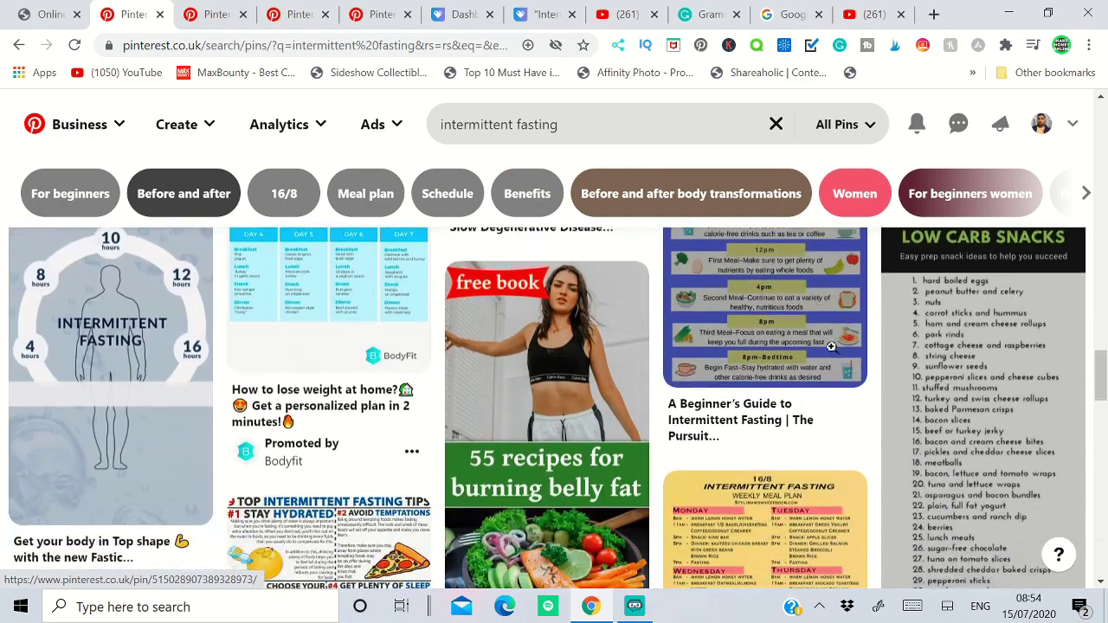
scroll(430, 322, "up", 3)
scroll(430, 322, "up", 3)
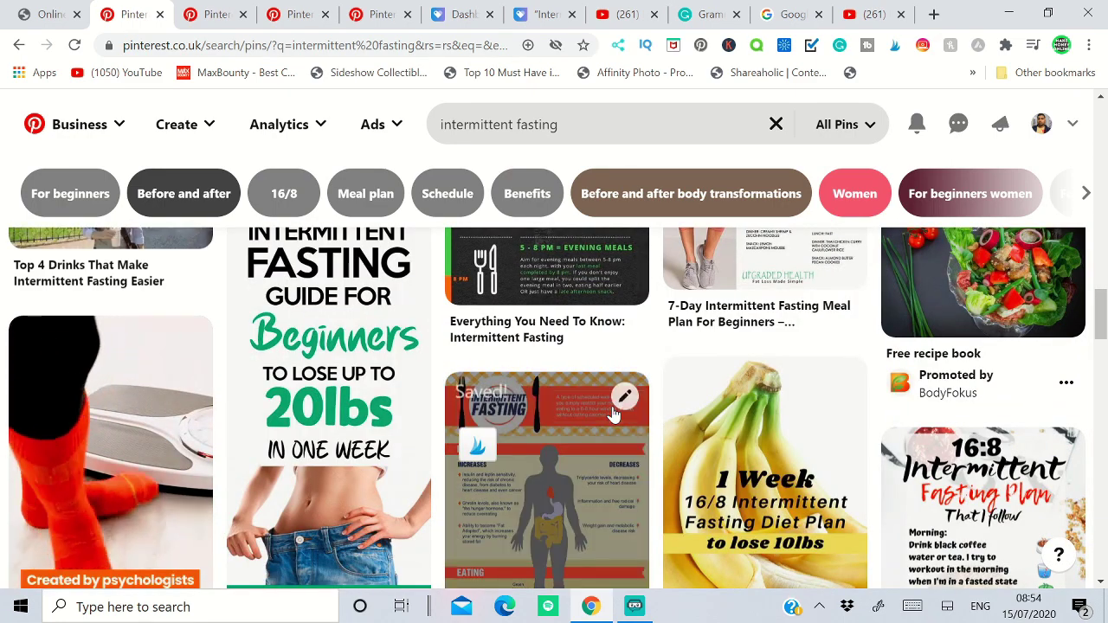
scroll(613, 414, "up", 5)
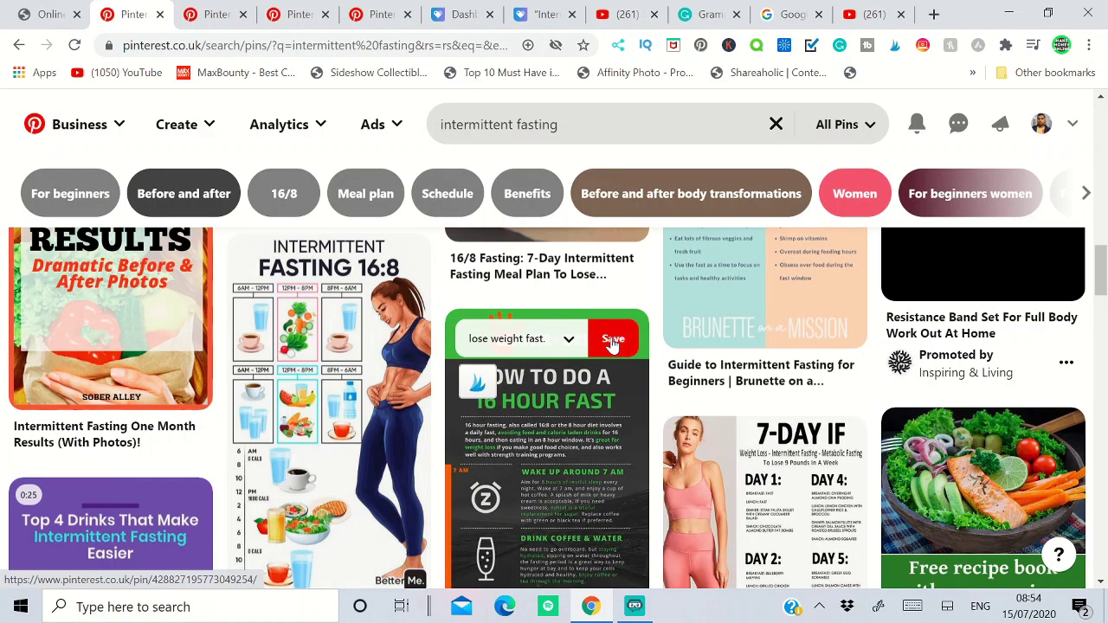
left_click(612, 341)
Save the "Intermittent Fasting 16:8" and "16/8 Method Intermittent Fasting to burn fat" pins to the "lose weight fast." board.
scroll(374, 369, "up", 2)
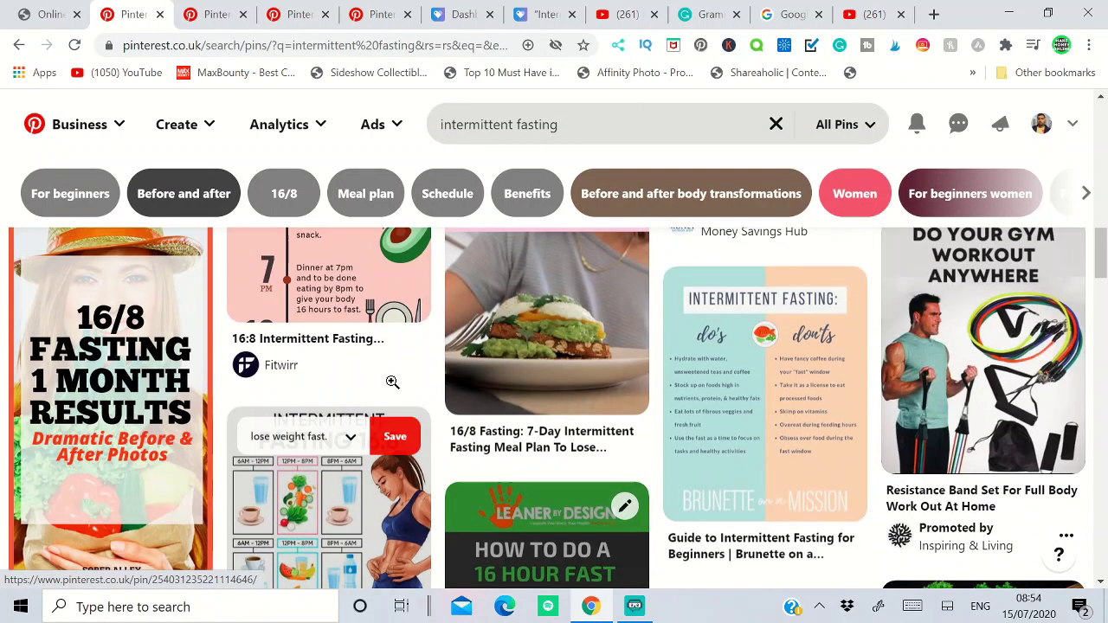
left_click(400, 440)
scroll(403, 447, "up", 5)
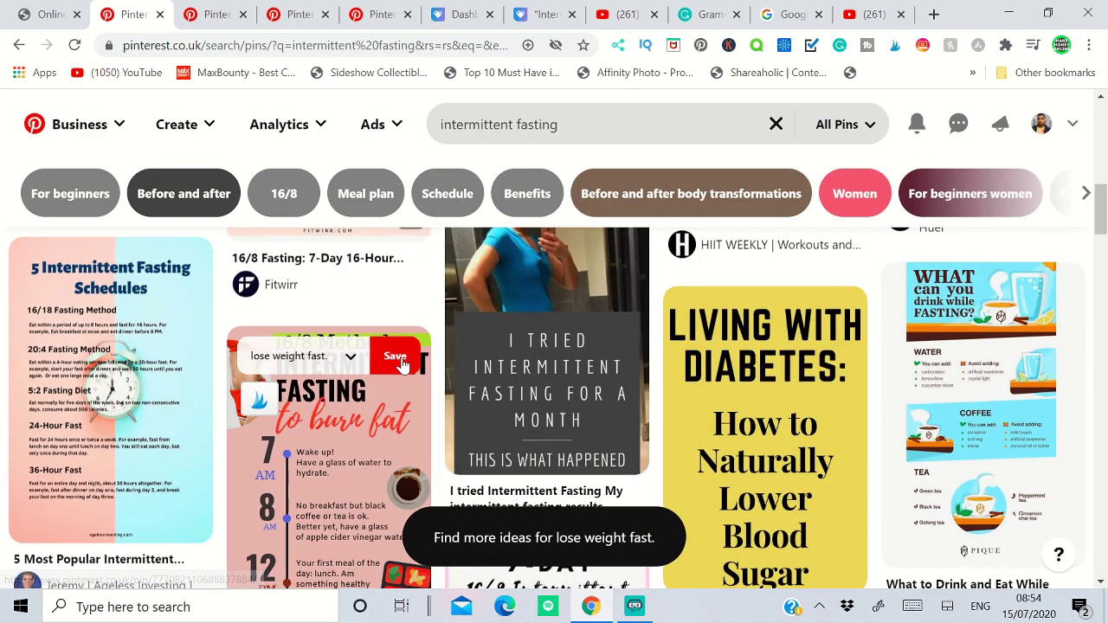
left_click(395, 356)
Save the "16:8 Intermittent Fasting Plan to Lose Weight" and "Ultimate Guide to Intermittent Fasting Schedule" pins to the "lose weight fast." board.
scroll(402, 363, "up", 5)
scroll(402, 365, "up", 1)
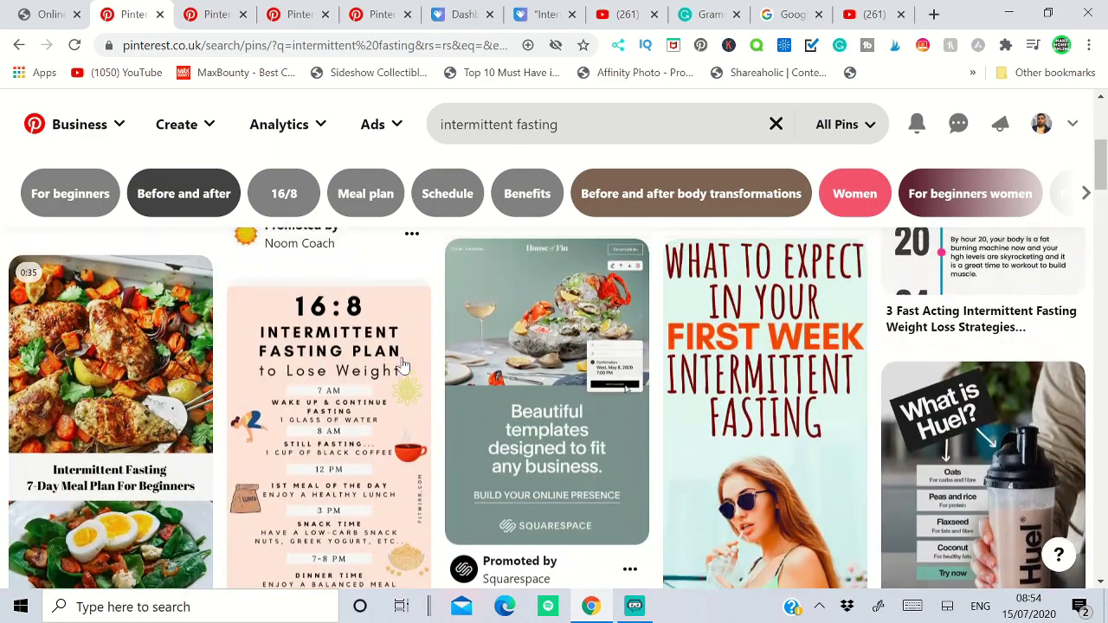
left_click(393, 385)
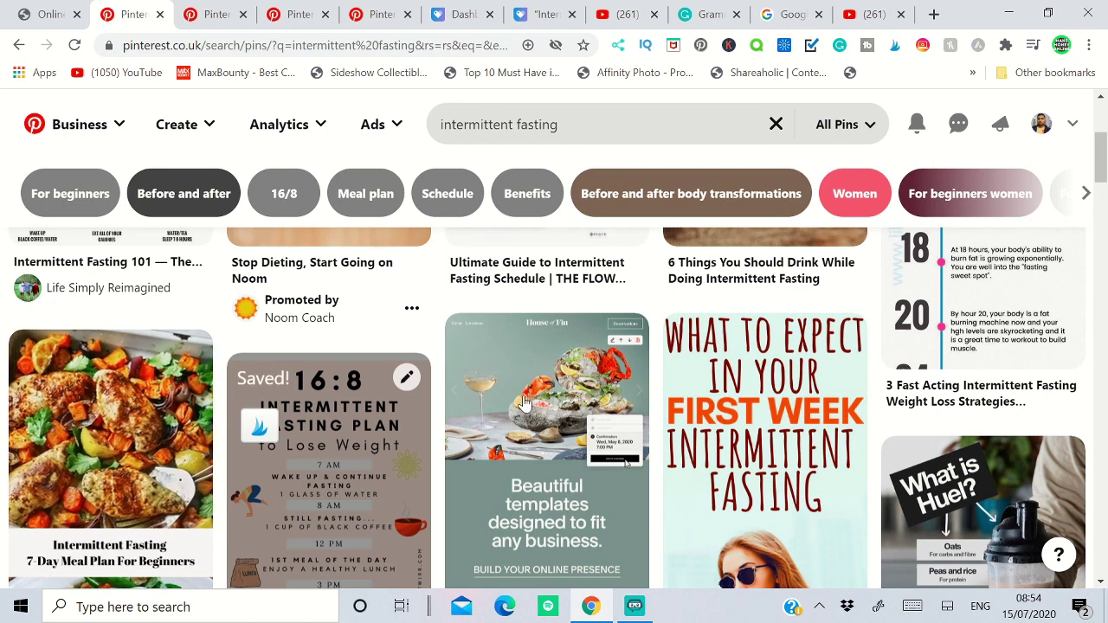
scroll(528, 403, "up", 3)
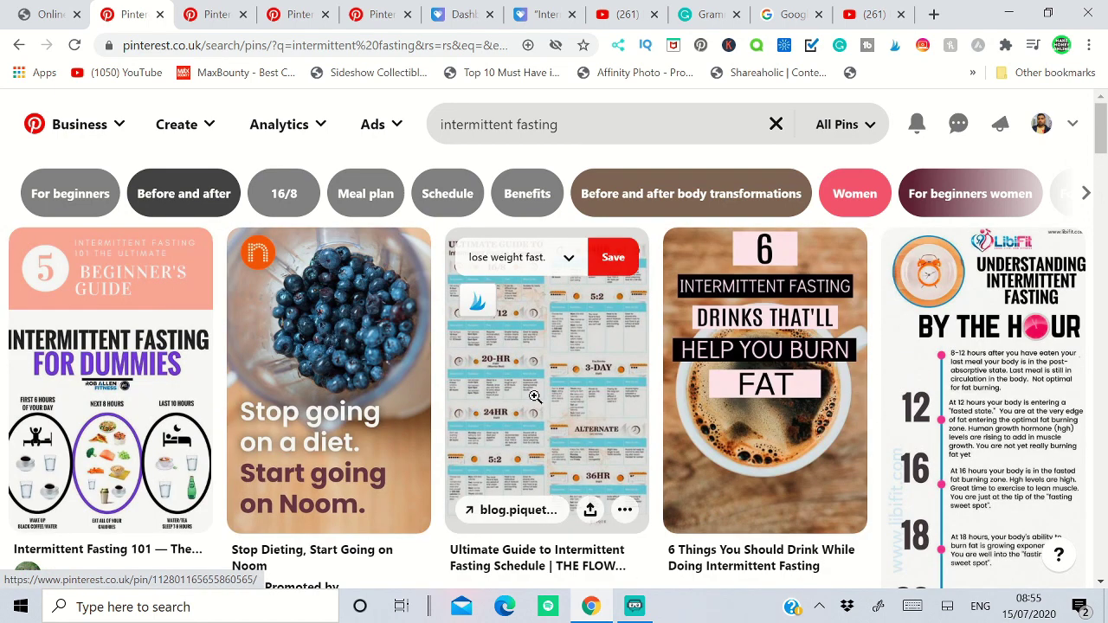
left_click(613, 257)
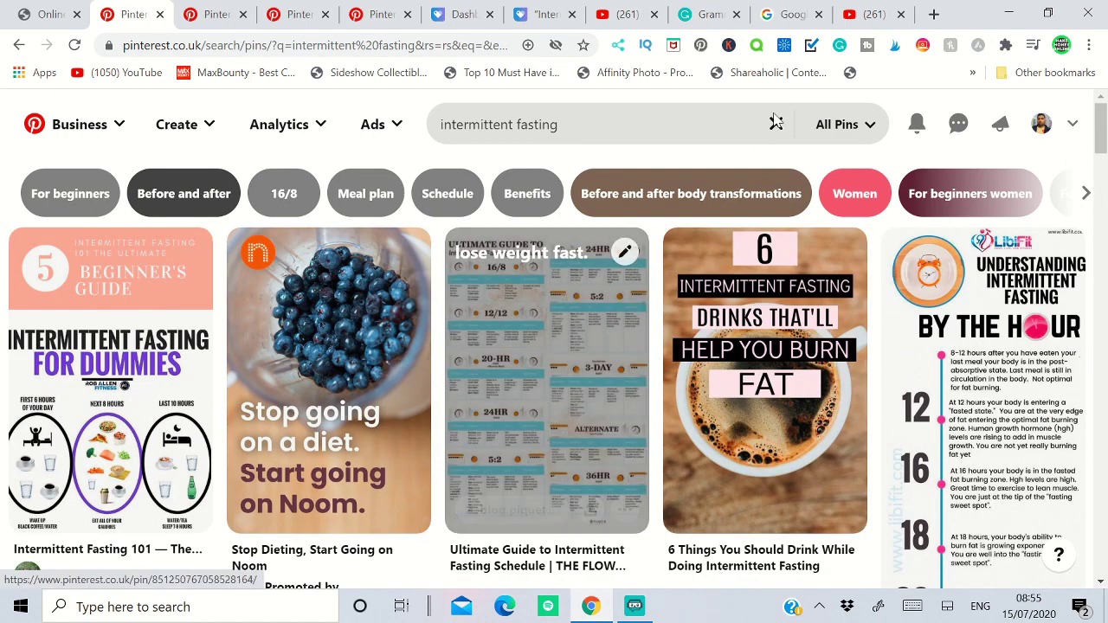
Switch to YouTube and look at the Be Free LIfe channel page.
left_click(858, 17)
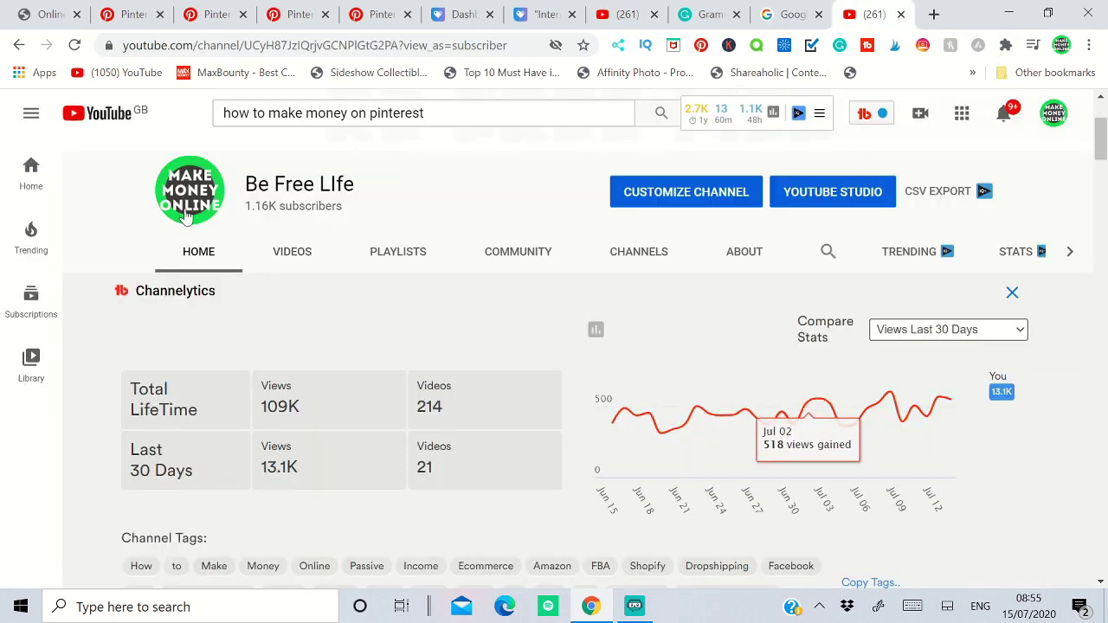
scroll(314, 277, "up", 2)
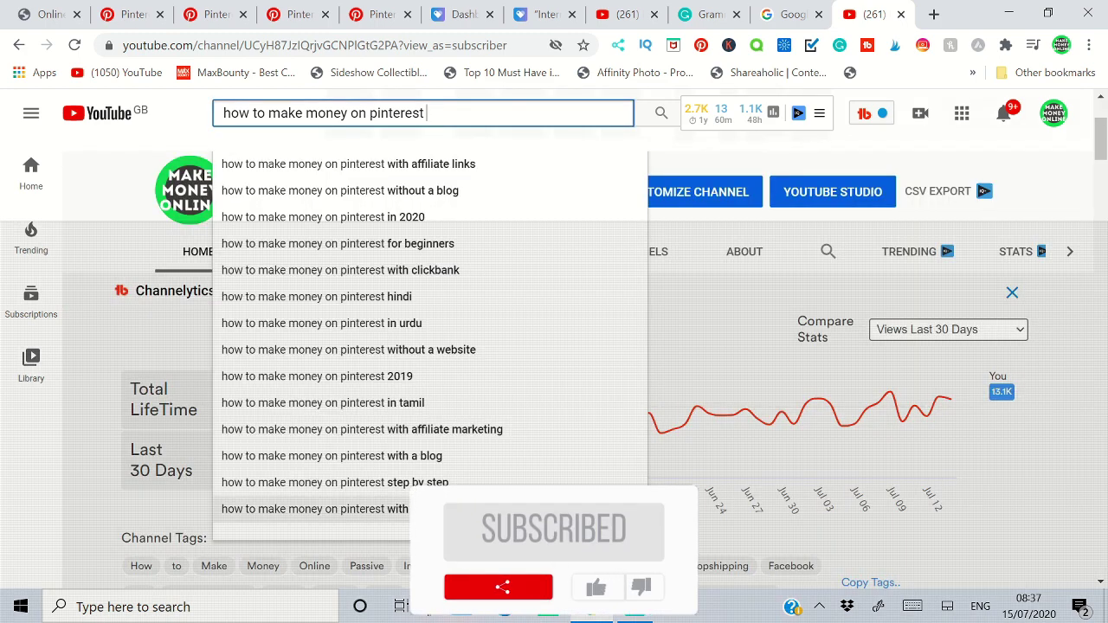
Switch to the Payhip dashboard, look at the product list and reload the page to refresh its statistics.
left_click(441, 17)
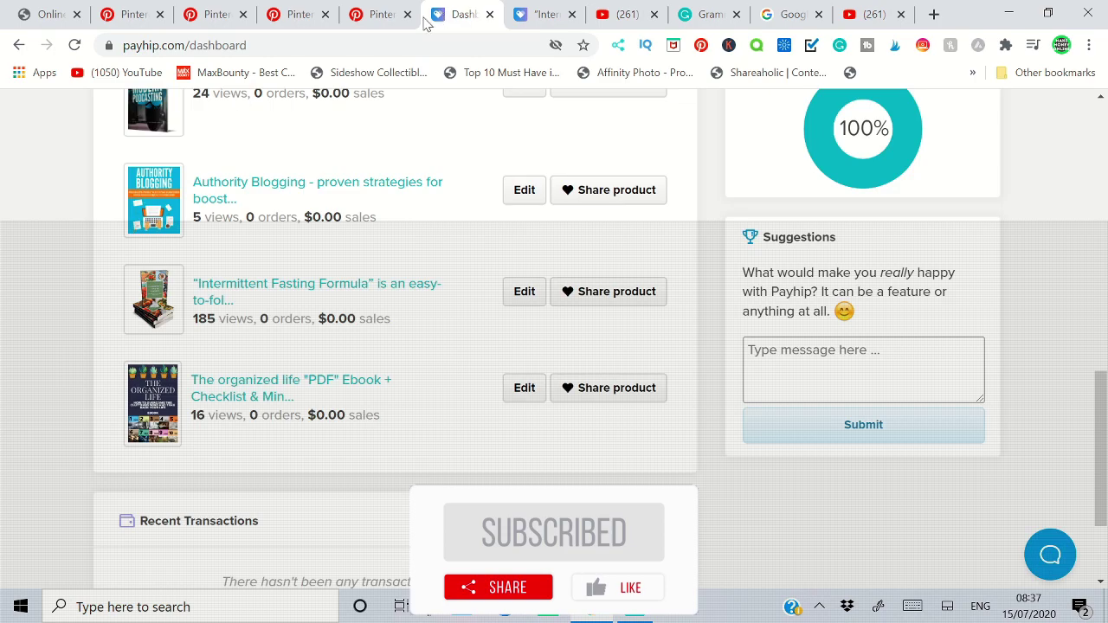
scroll(394, 420, "up", 7)
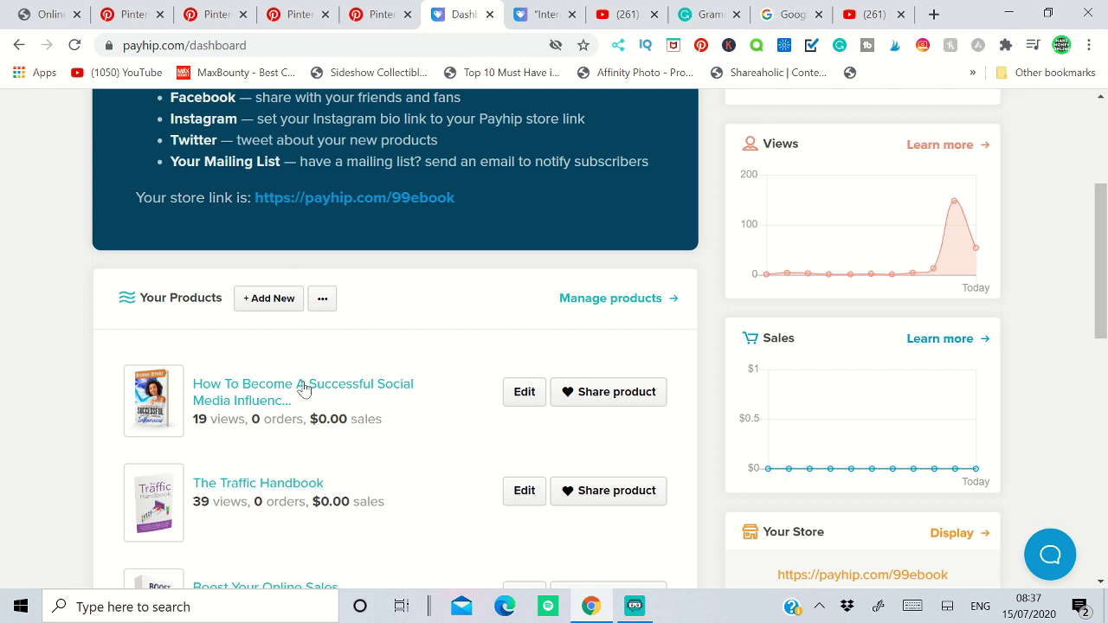
scroll(294, 466, "down", 1)
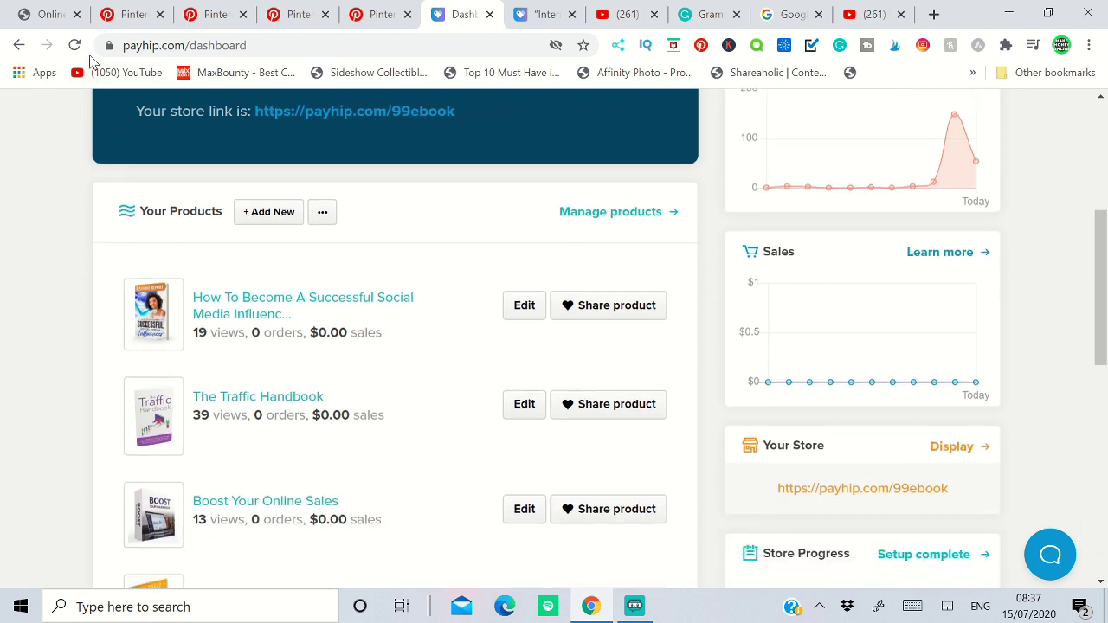
left_click(74, 45)
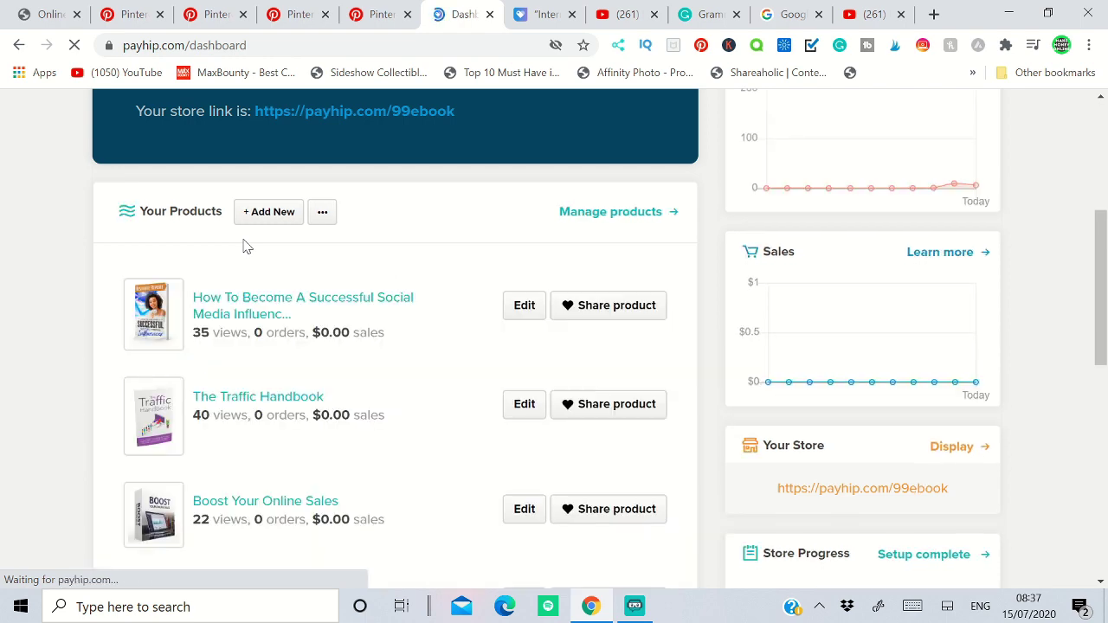
Examine the refreshed view and sales figures of every ebook in the Payhip product list.
scroll(243, 247, "down", 7)
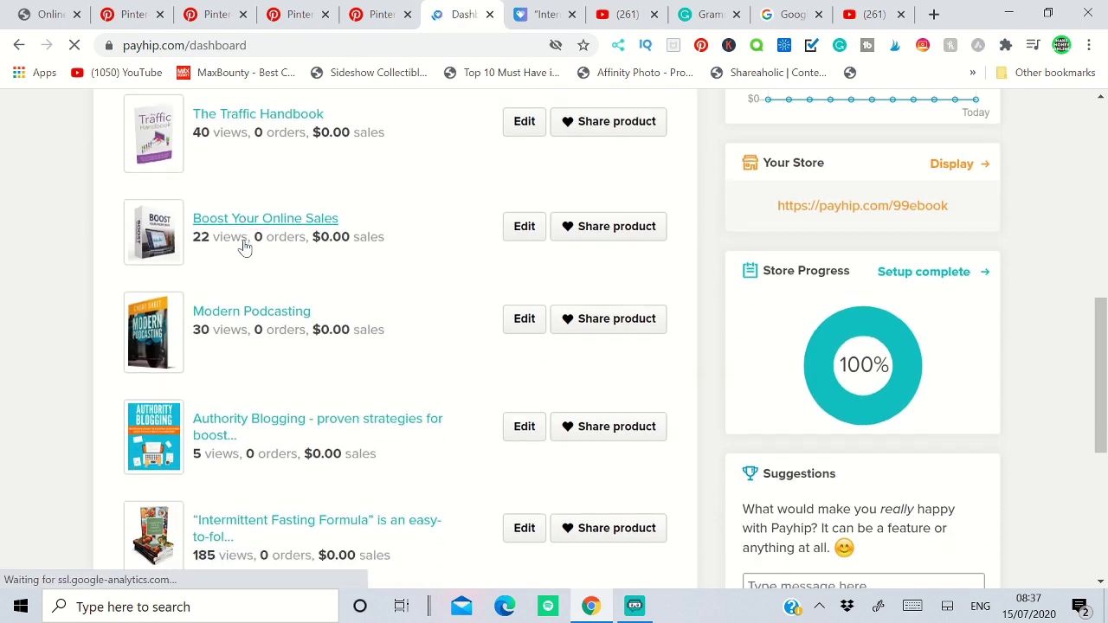
scroll(243, 247, "up", 5)
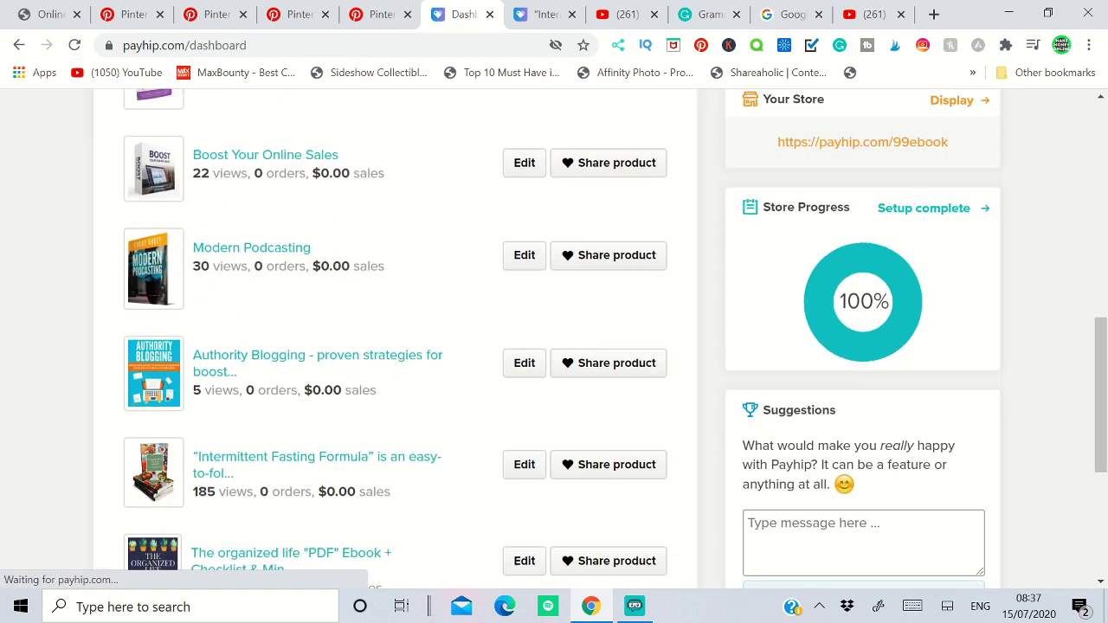
scroll(243, 247, "up", 2)
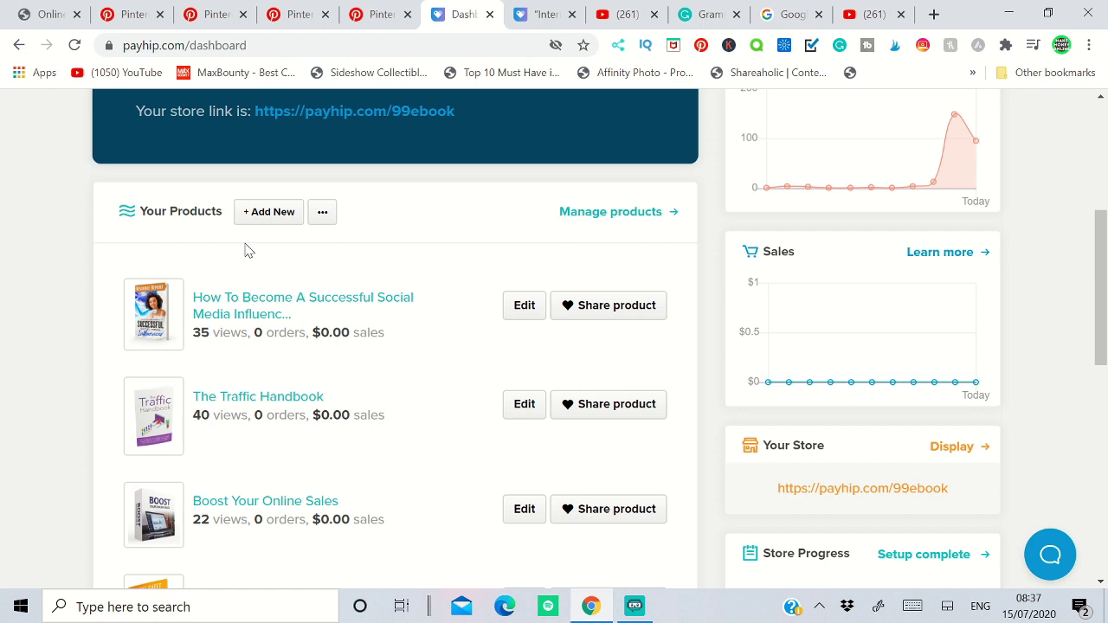
scroll(269, 275, "down", 6)
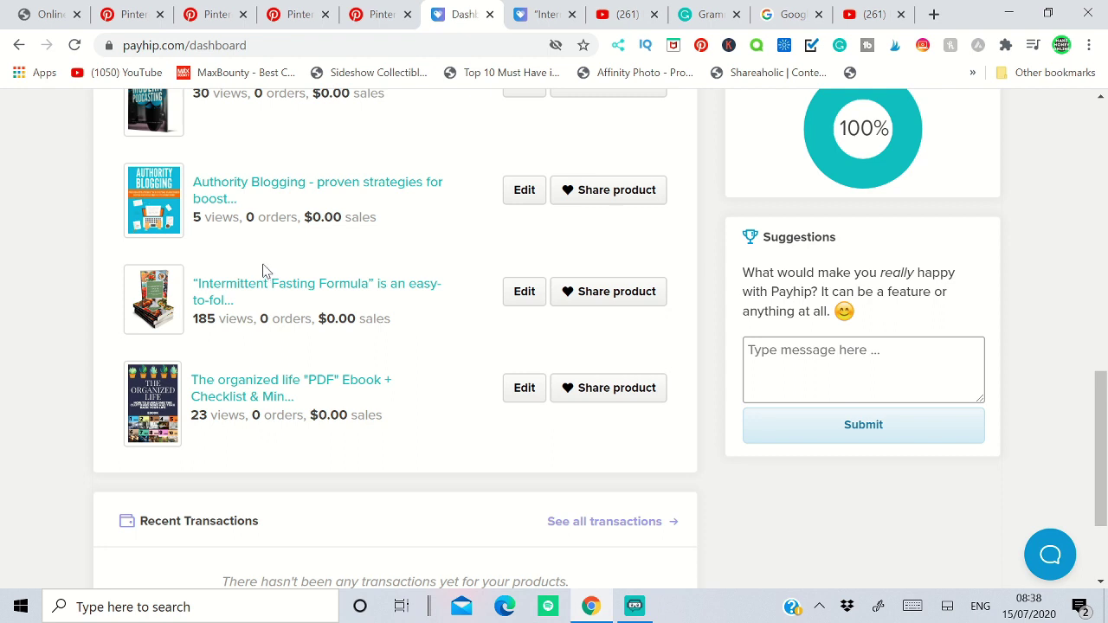
scroll(265, 271, "down", 1)
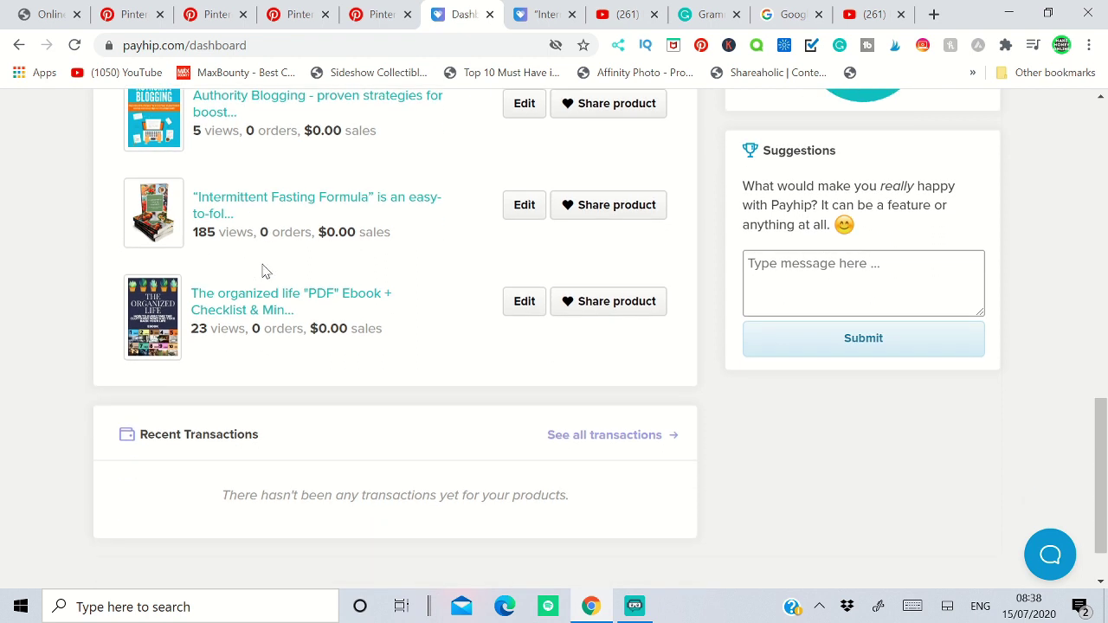
scroll(266, 271, "up", 7)
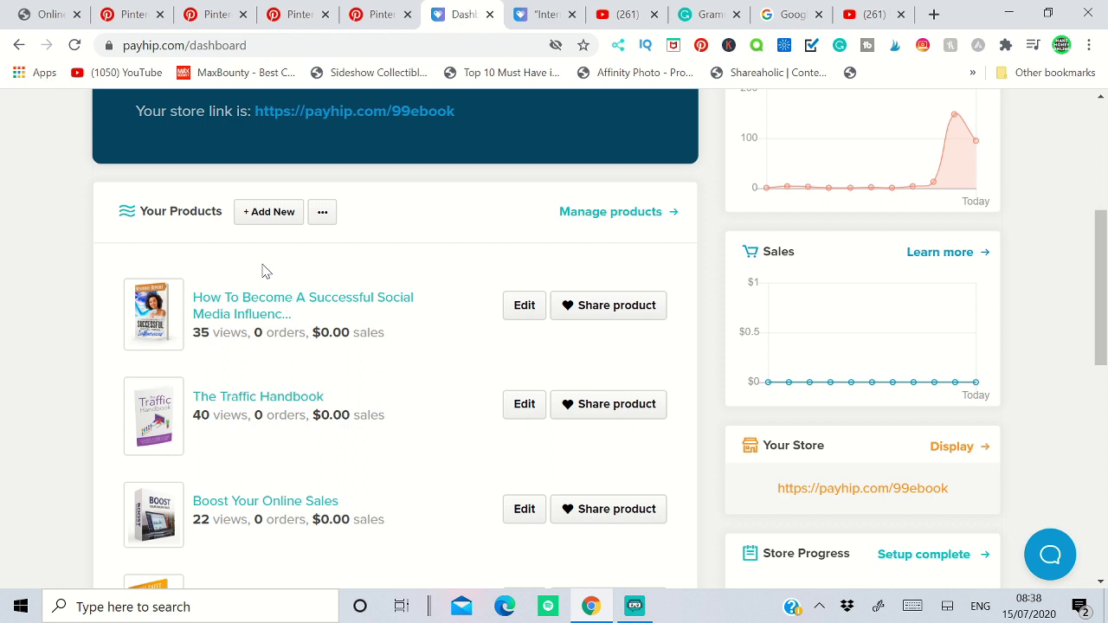
scroll(265, 271, "down", 1)
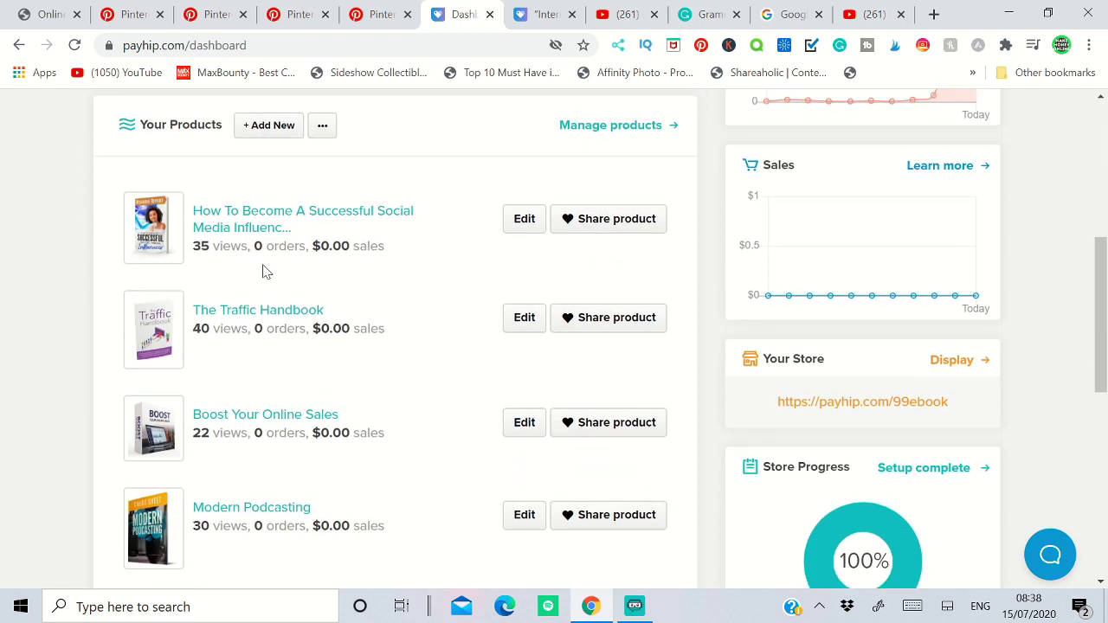
Revisit the YouTube channel page and return to the lower entries of the Payhip product list.
left_click(891, 12)
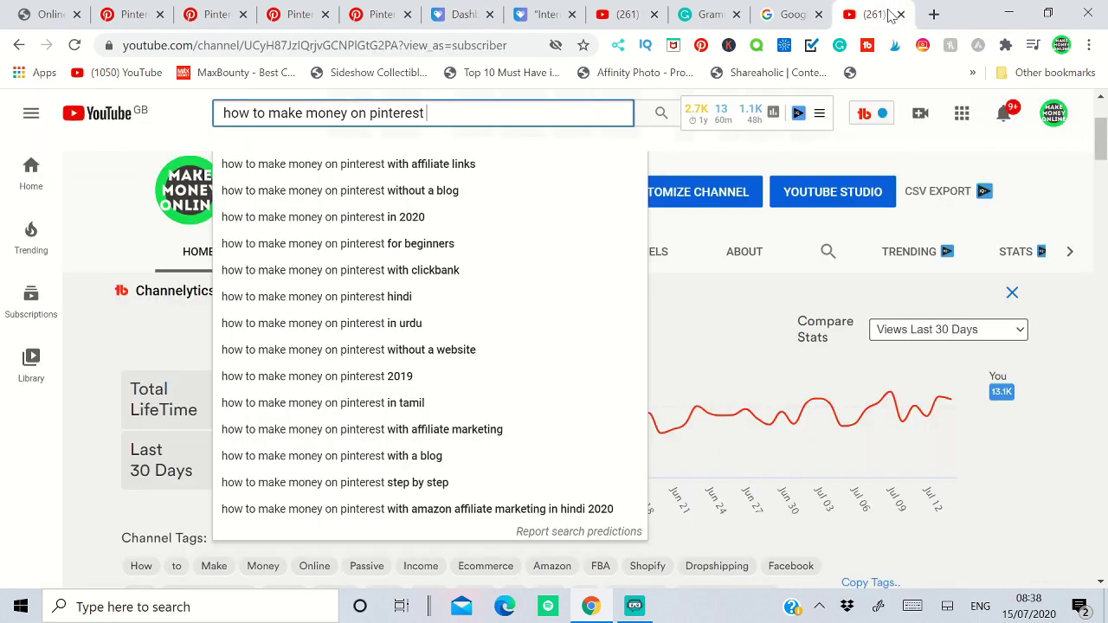
left_click(620, 21)
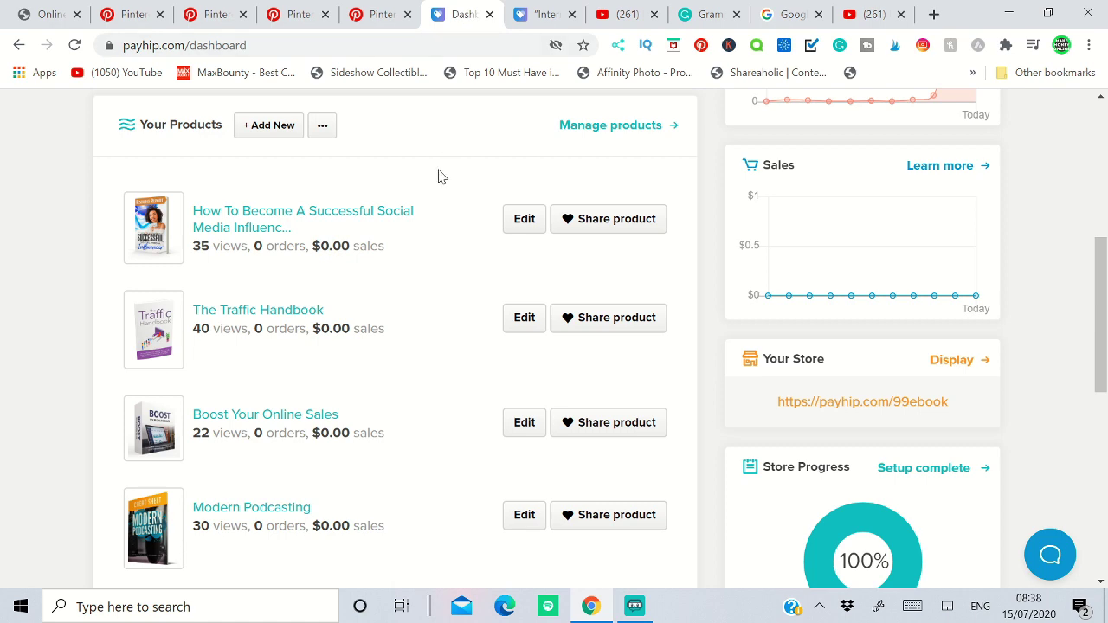
scroll(415, 240, "down", 4)
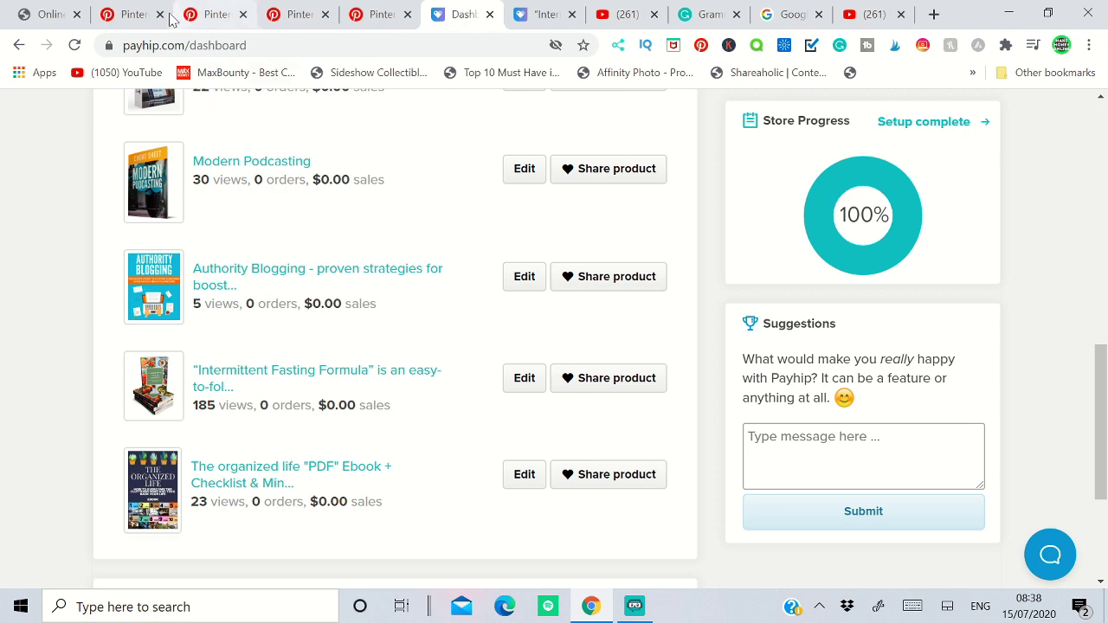
Switch to Pinterest and look through the pins in the intermittent fasting search results.
left_click(137, 18)
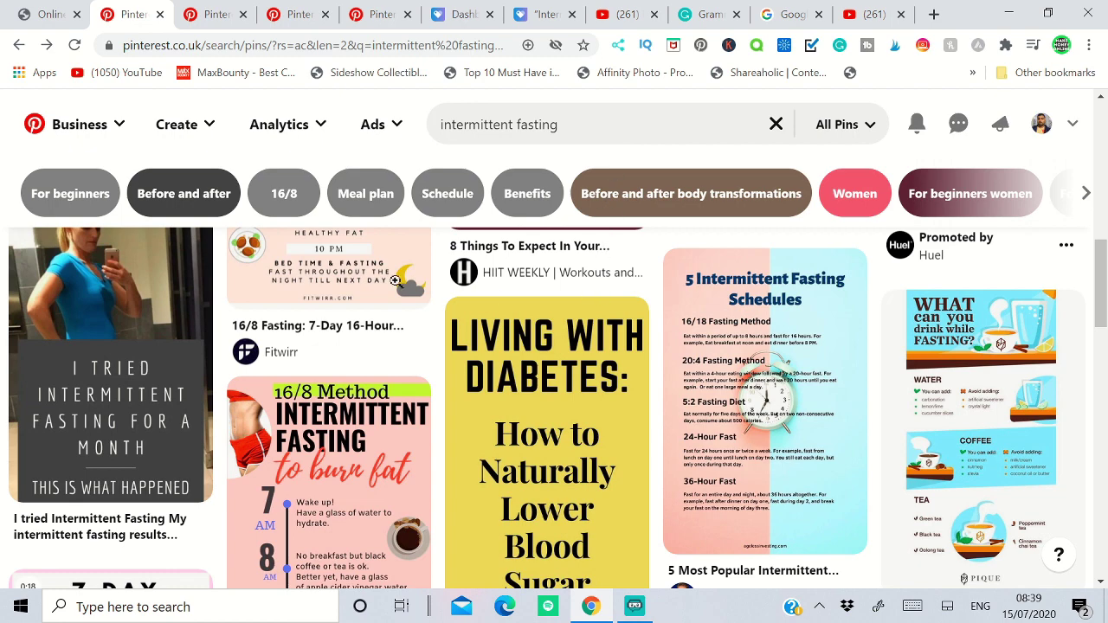
scroll(423, 362, "up", 6)
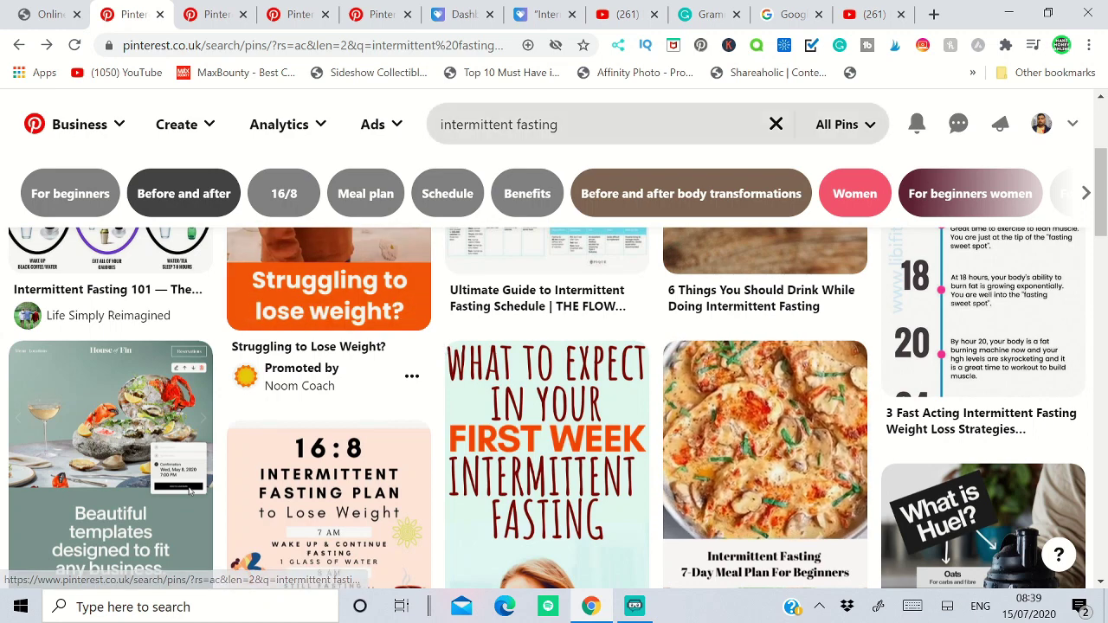
scroll(190, 490, "down", 6)
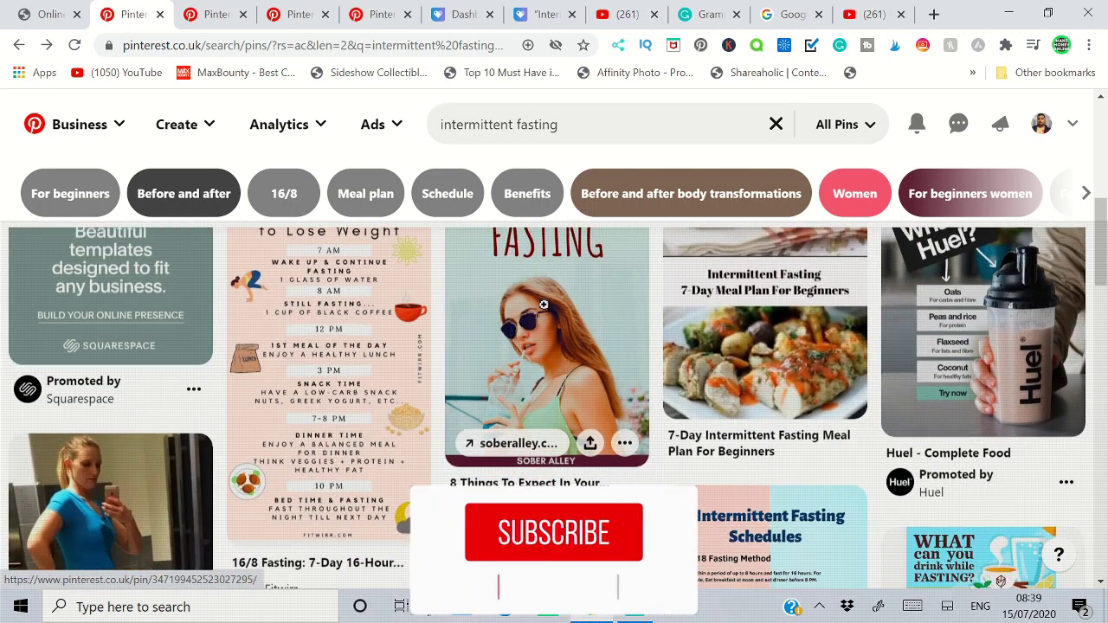
scroll(547, 534, "down", 3)
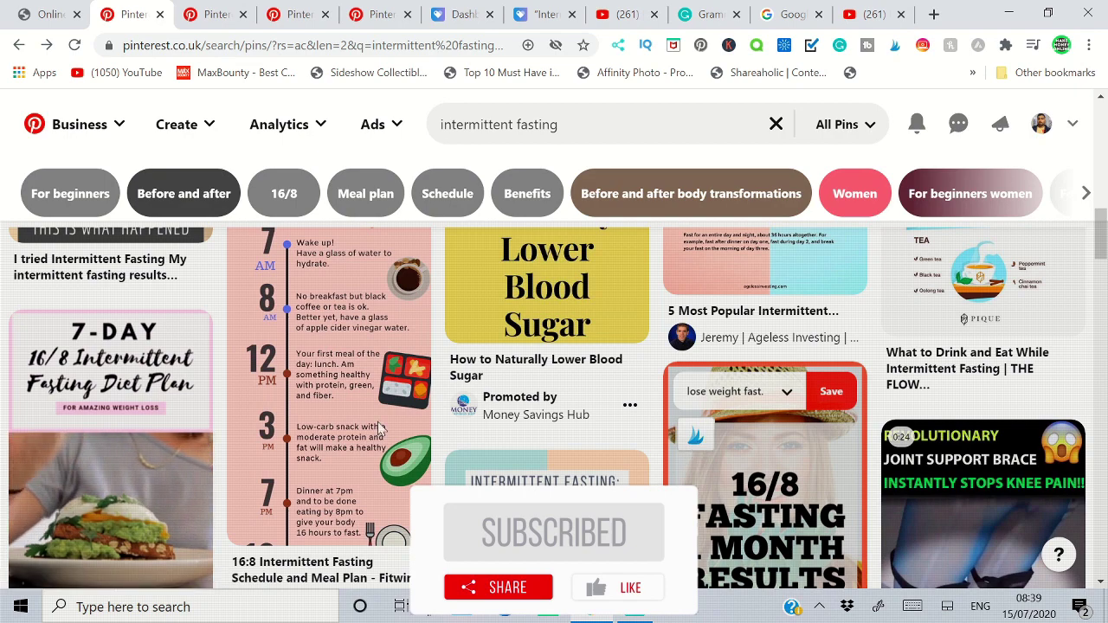
scroll(176, 431, "down", 3)
scroll(722, 412, "up", 10)
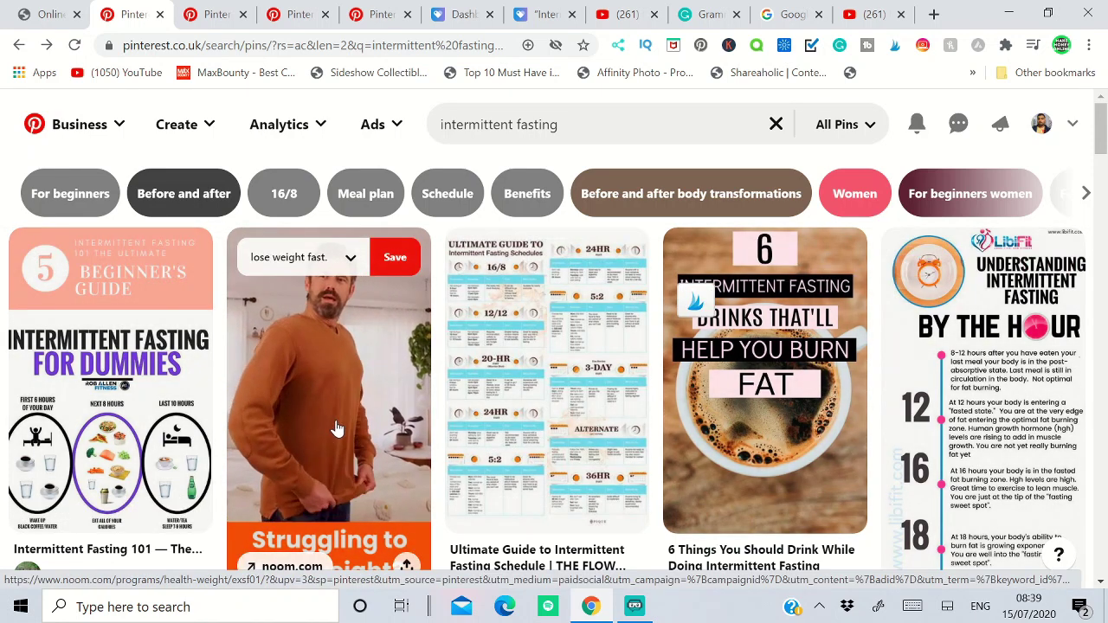
Find the HIIT WEEKLY pin "8 Things To Expect In Your..." in the intermittent fasting results and open its comments.
scroll(329, 398, "down", 3)
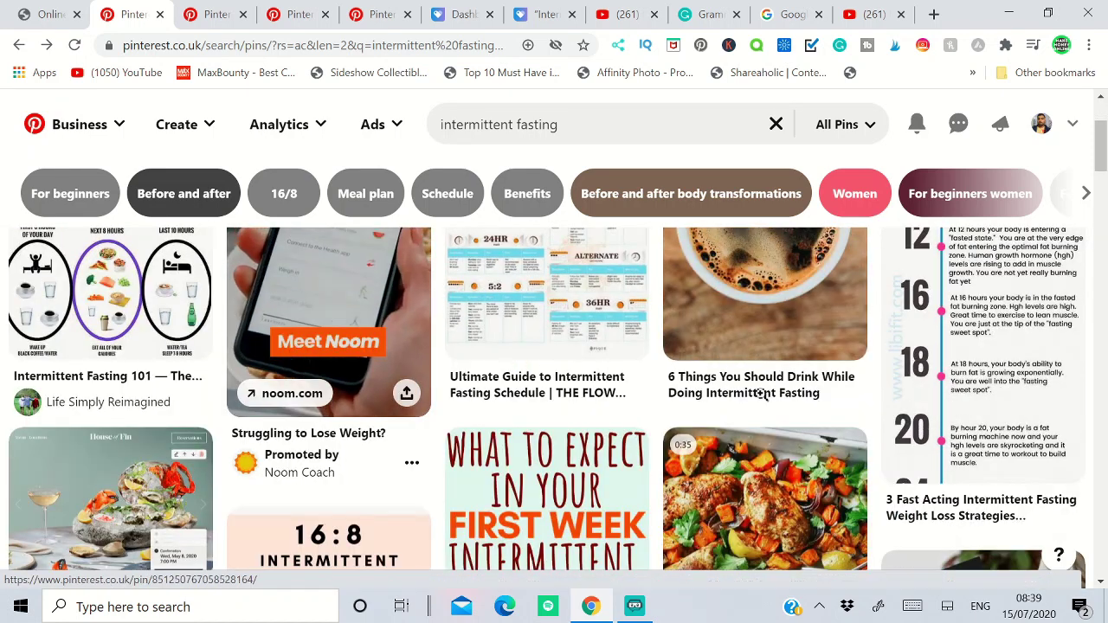
scroll(742, 400, "down", 1)
scroll(740, 403, "down", 3)
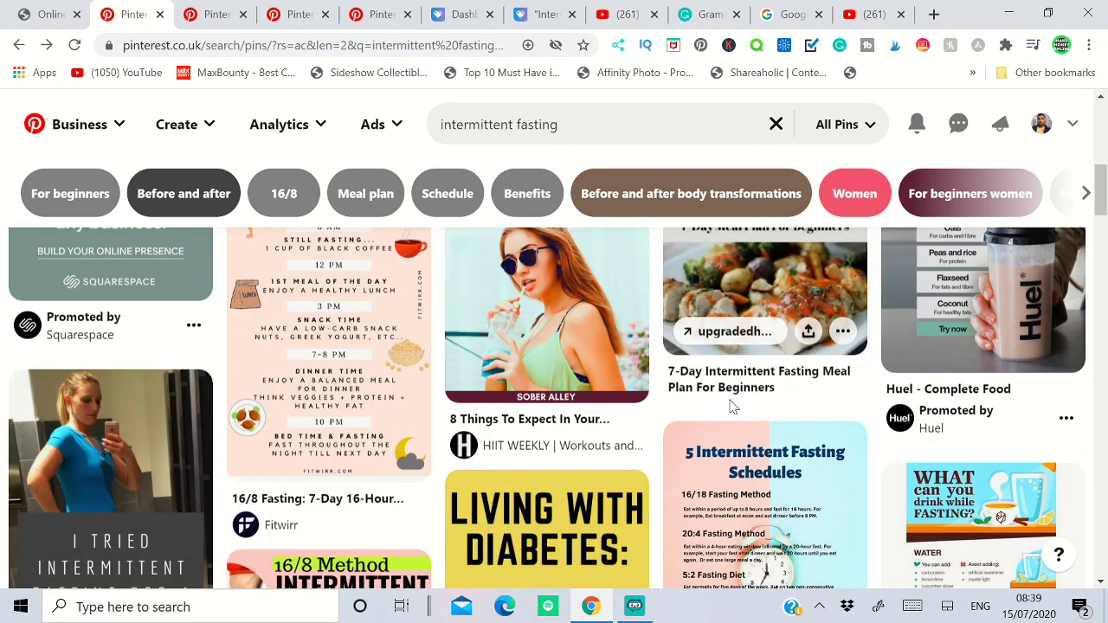
left_click(528, 316)
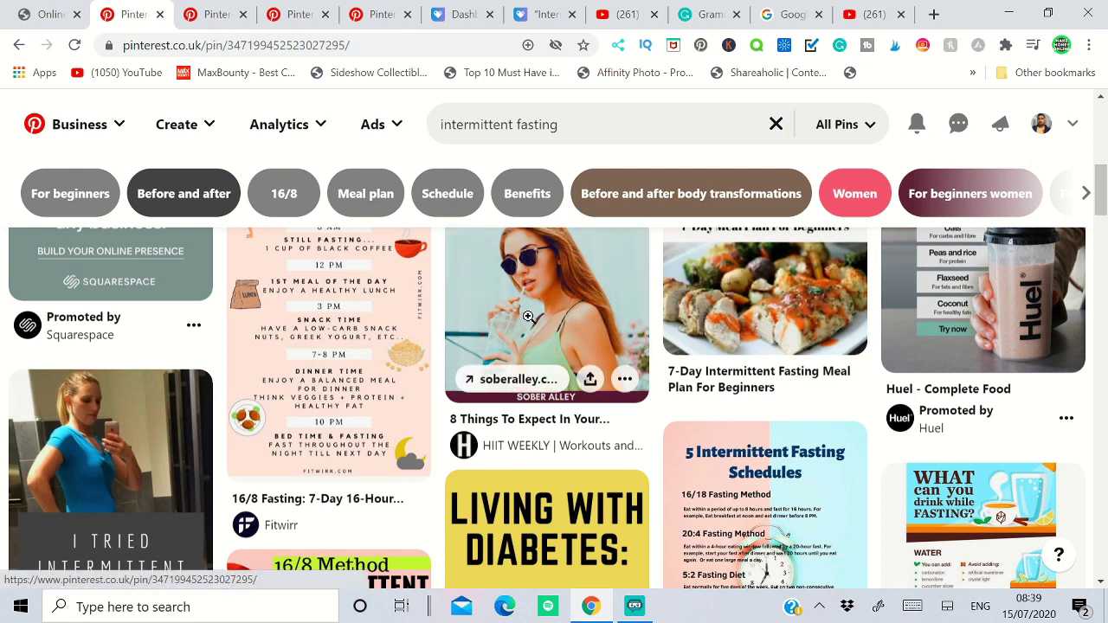
scroll(594, 358, "down", 2)
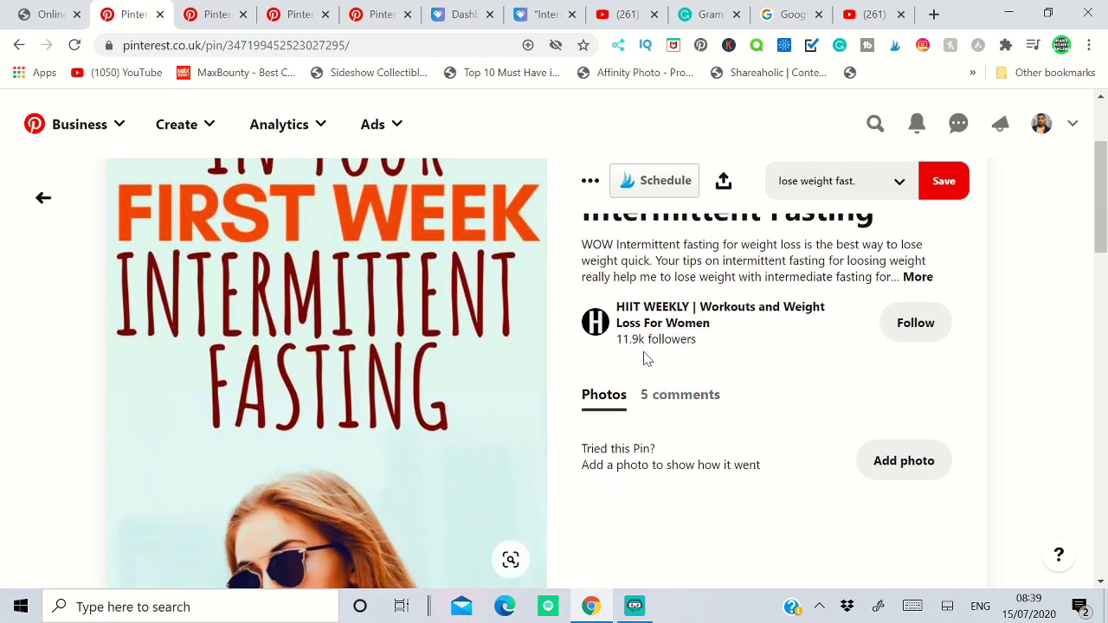
left_click(658, 409)
scroll(657, 408, "down", 2)
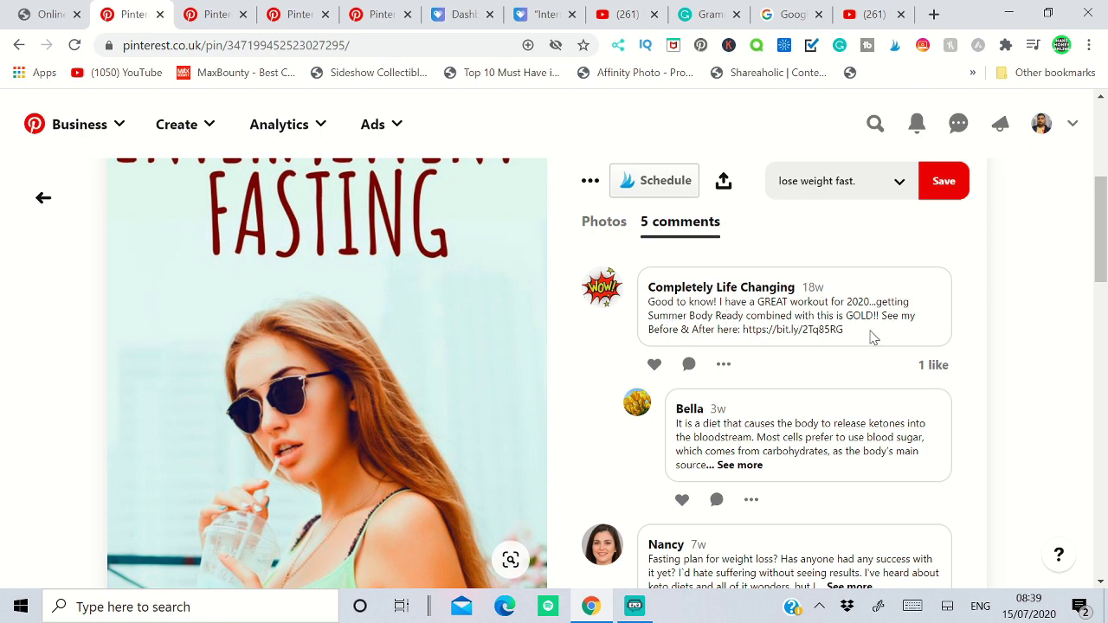
Read the pin's comments in full, expanding the shortened ones and examining the promotional links in them.
left_click_drag(845, 329, 743, 329)
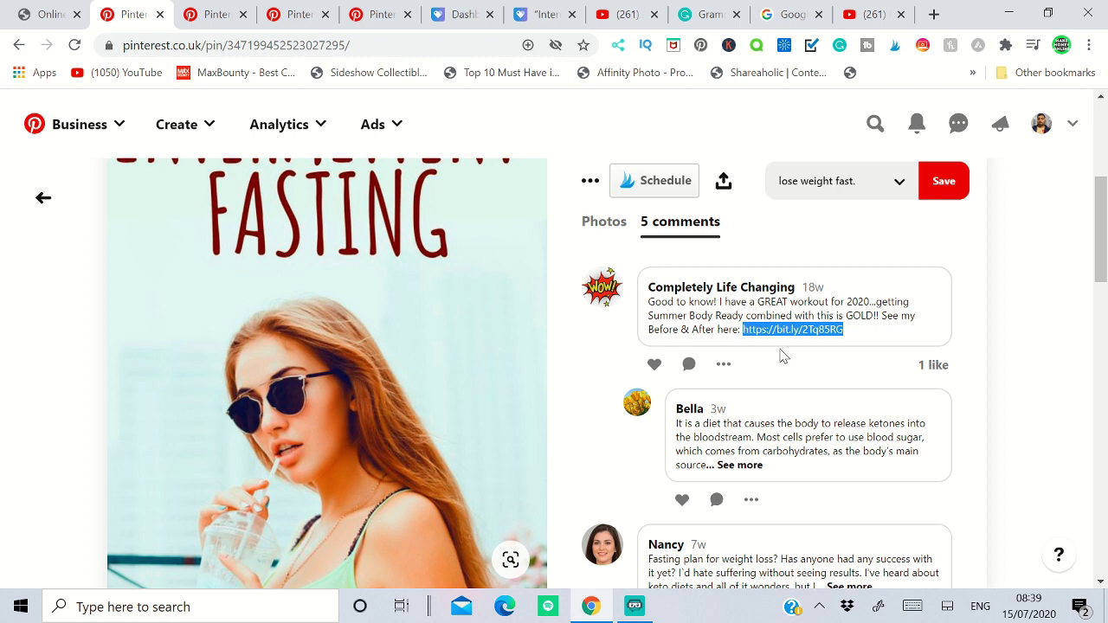
left_click(733, 466)
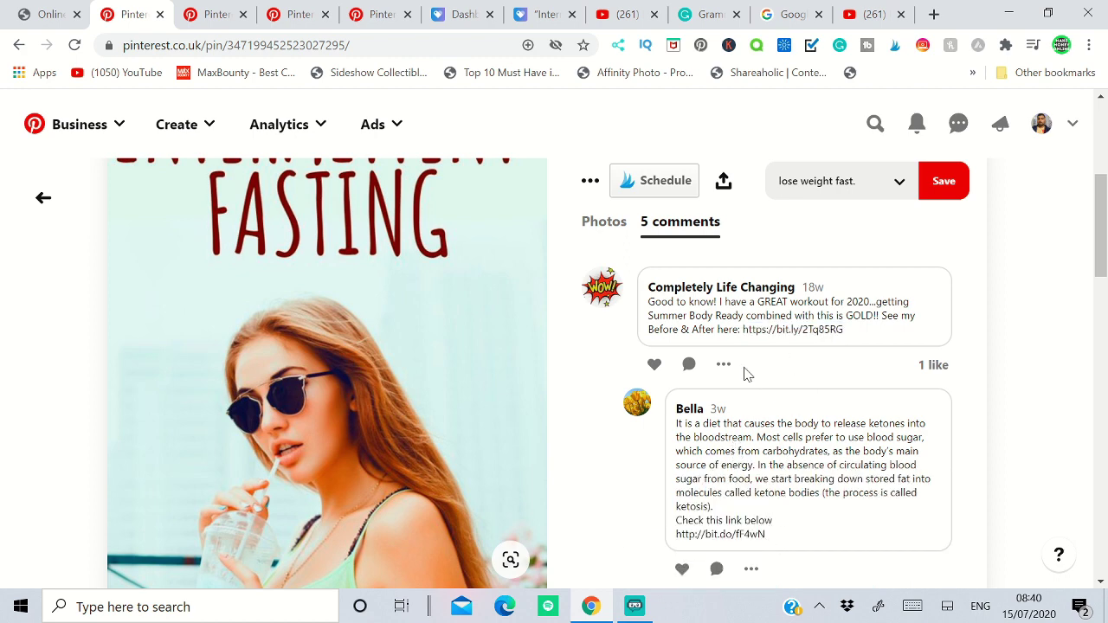
scroll(746, 389, "down", 2)
scroll(747, 393, "down", 2)
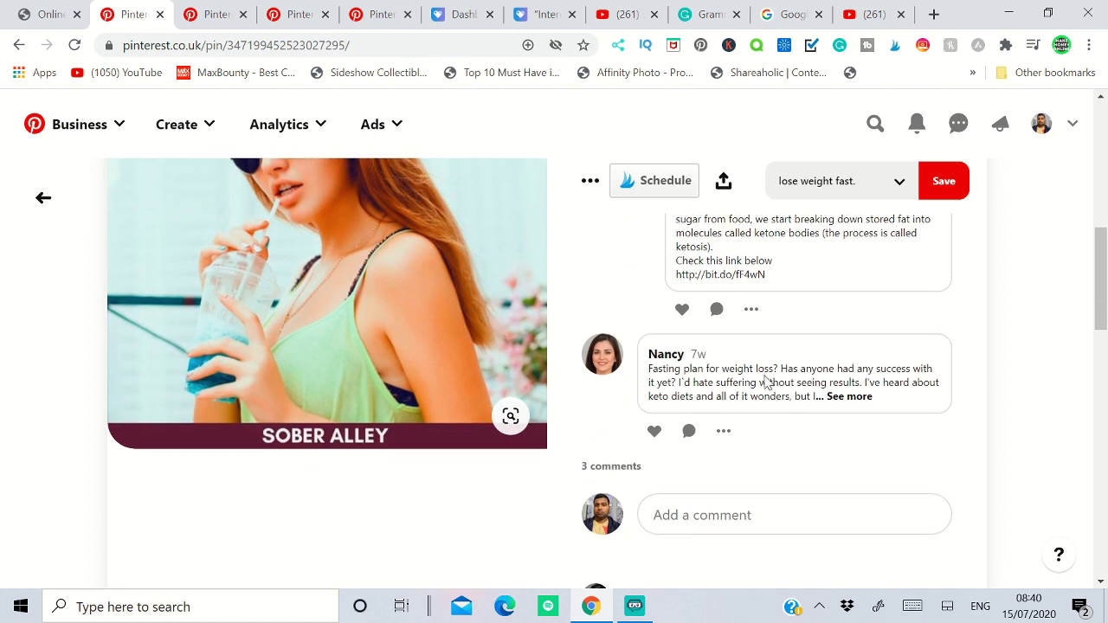
left_click(836, 398)
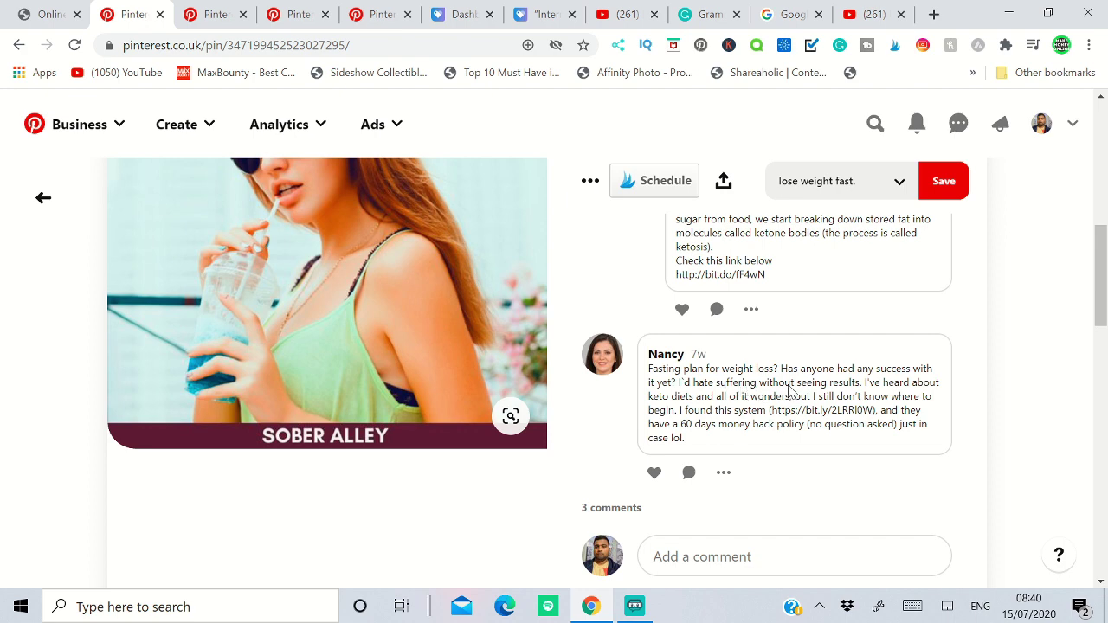
scroll(796, 428, "up", 2)
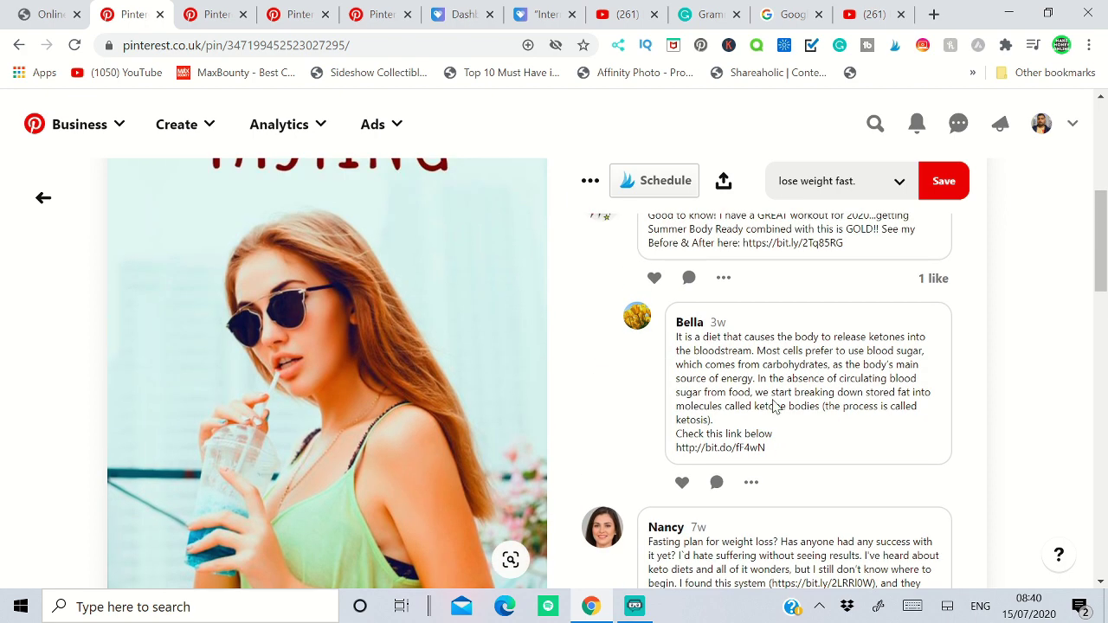
scroll(772, 406, "up", 2)
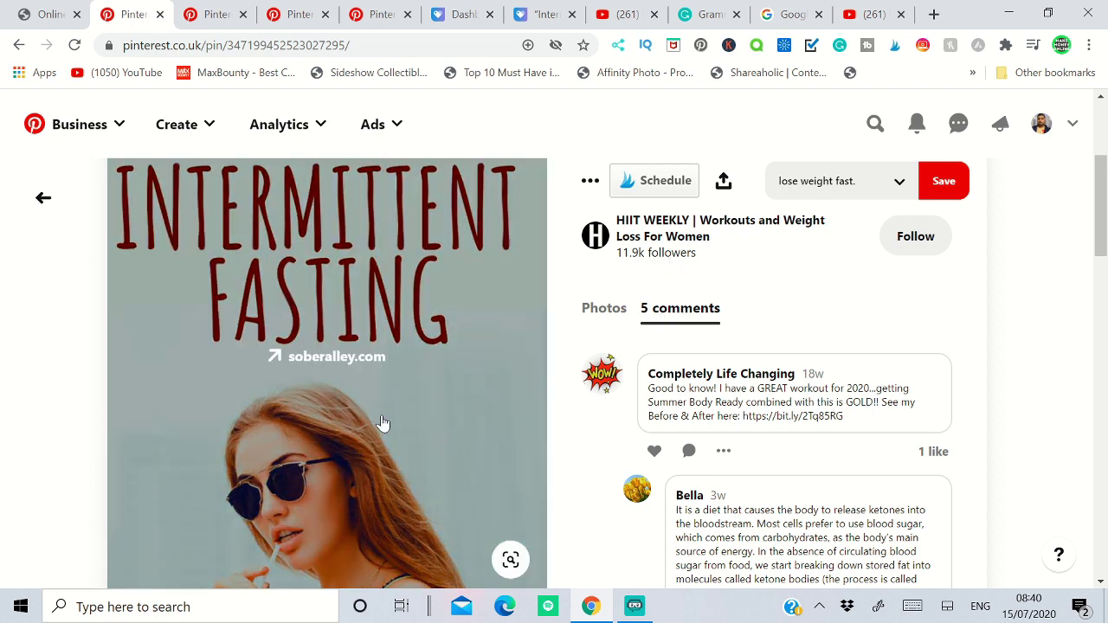
scroll(386, 421, "down", 1)
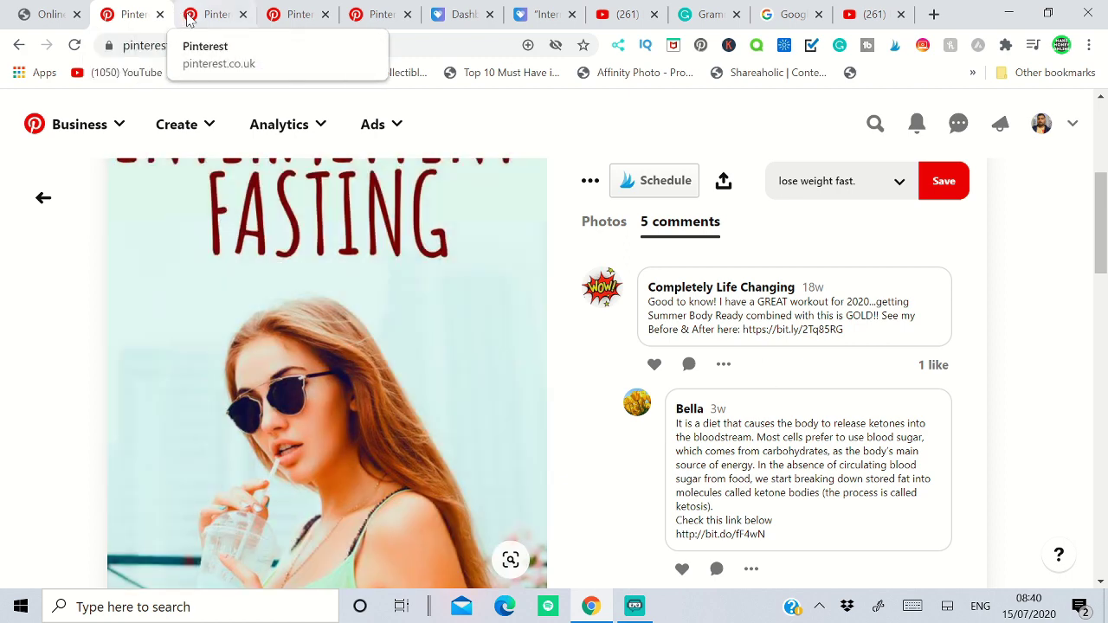
Return to the intermittent fasting search results and look through more organic and promoted pins.
left_click(19, 44)
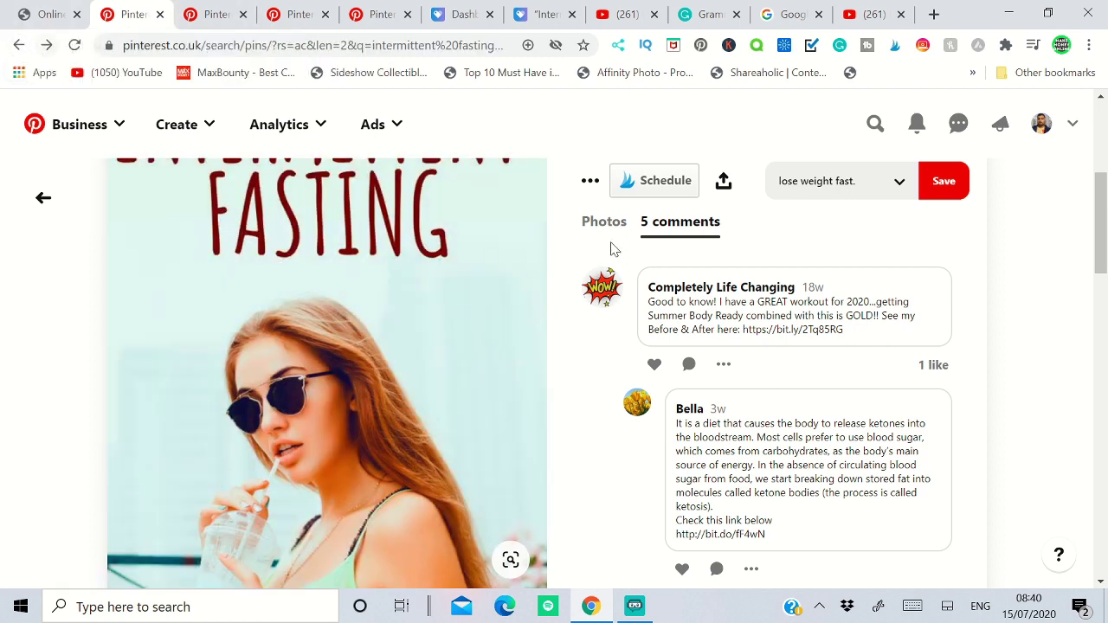
scroll(696, 387, "down", 5)
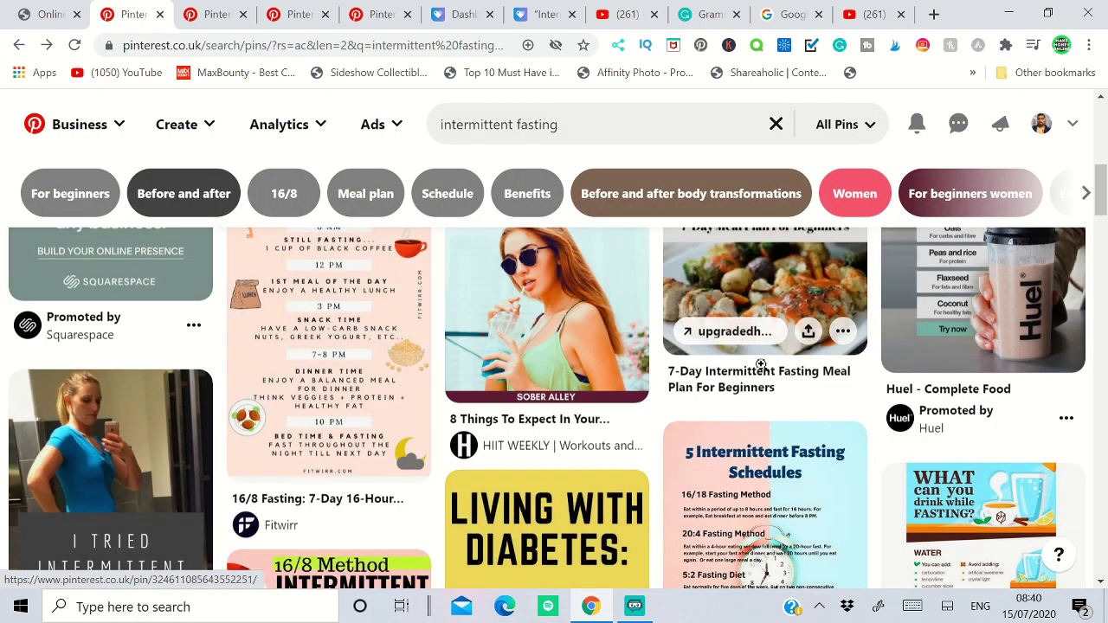
scroll(760, 364, "down", 3)
mouse_move(757, 365)
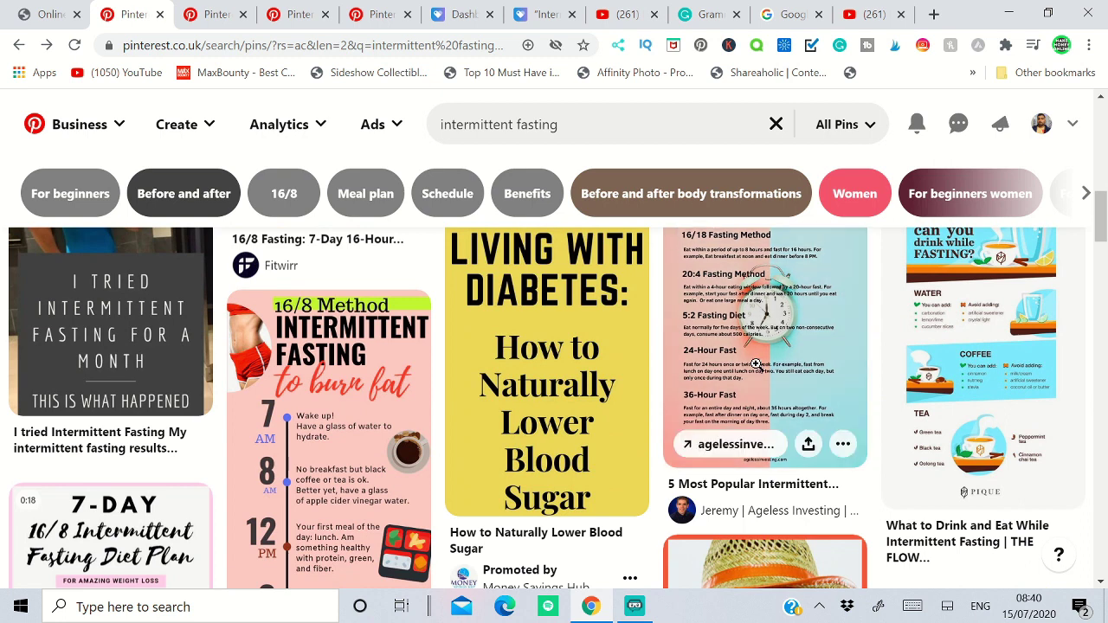
mouse_move(569, 357)
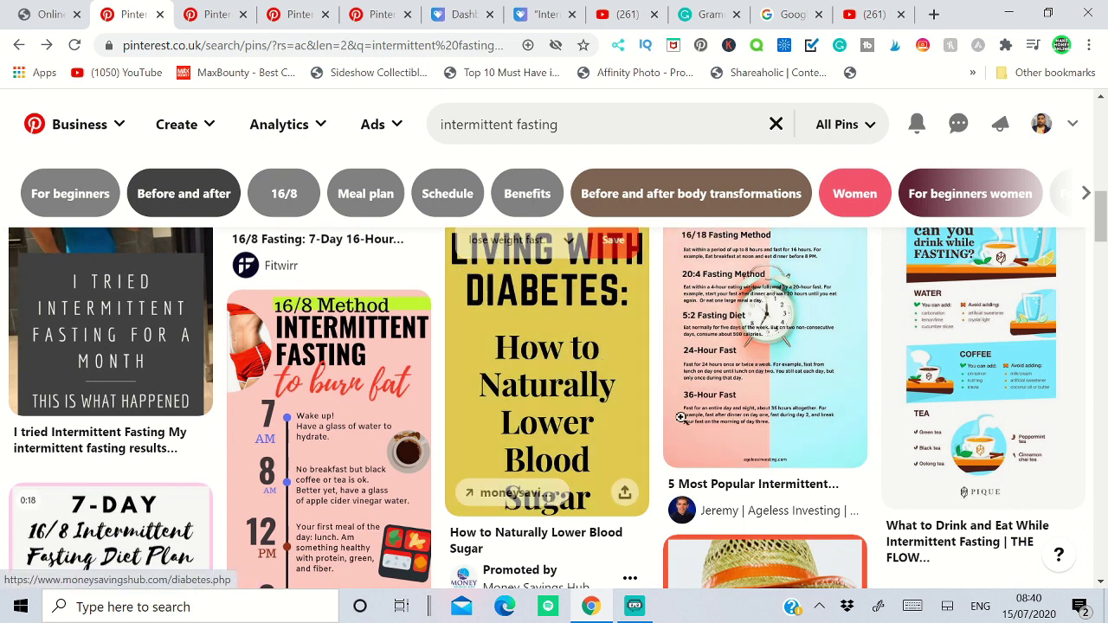
mouse_move(694, 442)
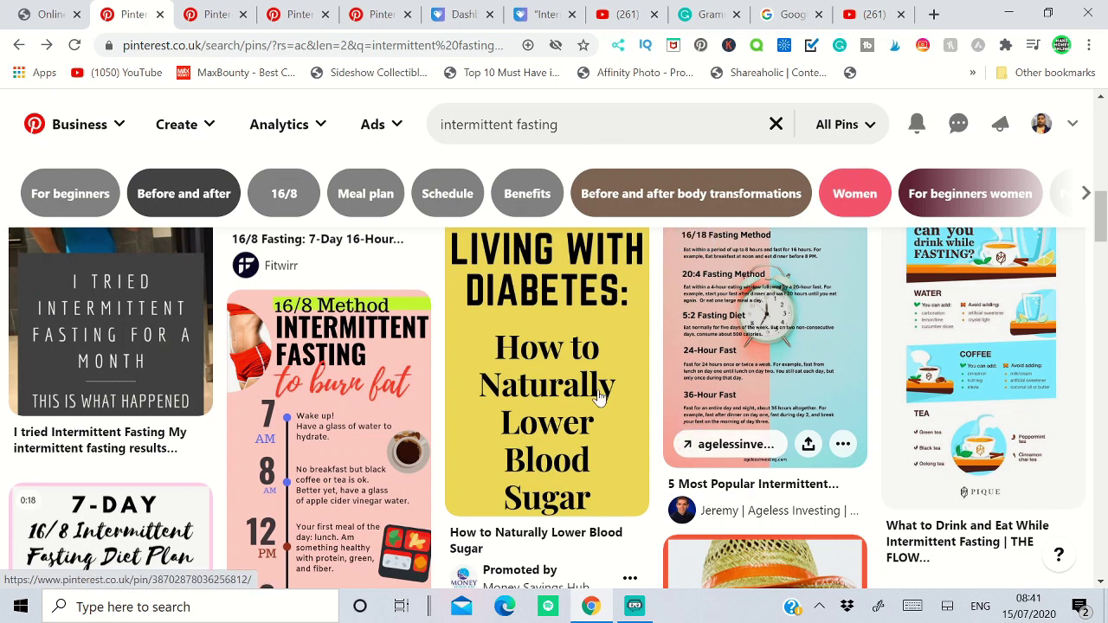
mouse_move(512, 371)
scroll(519, 389, "up", 2)
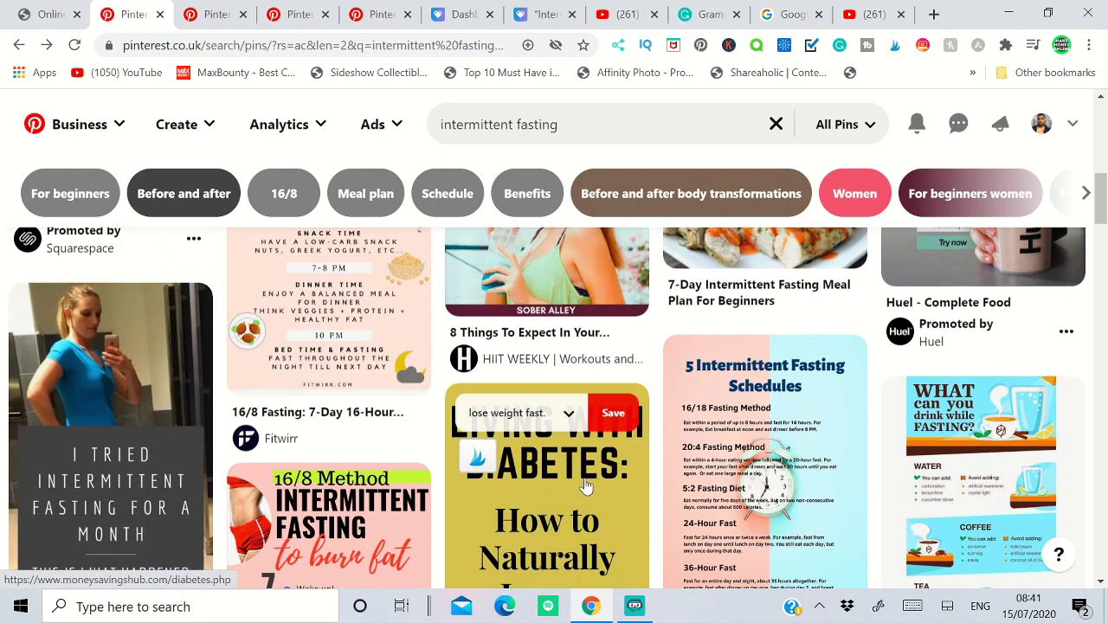
Open the profile of Fitwirr, the creator of the 16/8 Fasting pin, and unfollow and re-follow the account.
mouse_move(320, 404)
left_click(353, 321)
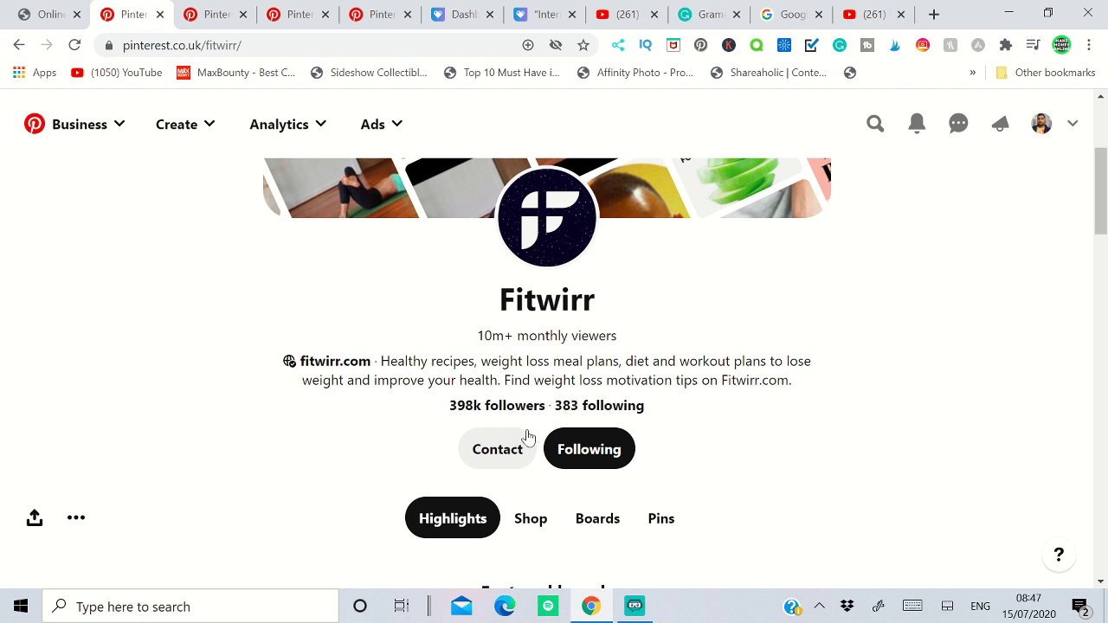
left_click(588, 453)
left_click(589, 453)
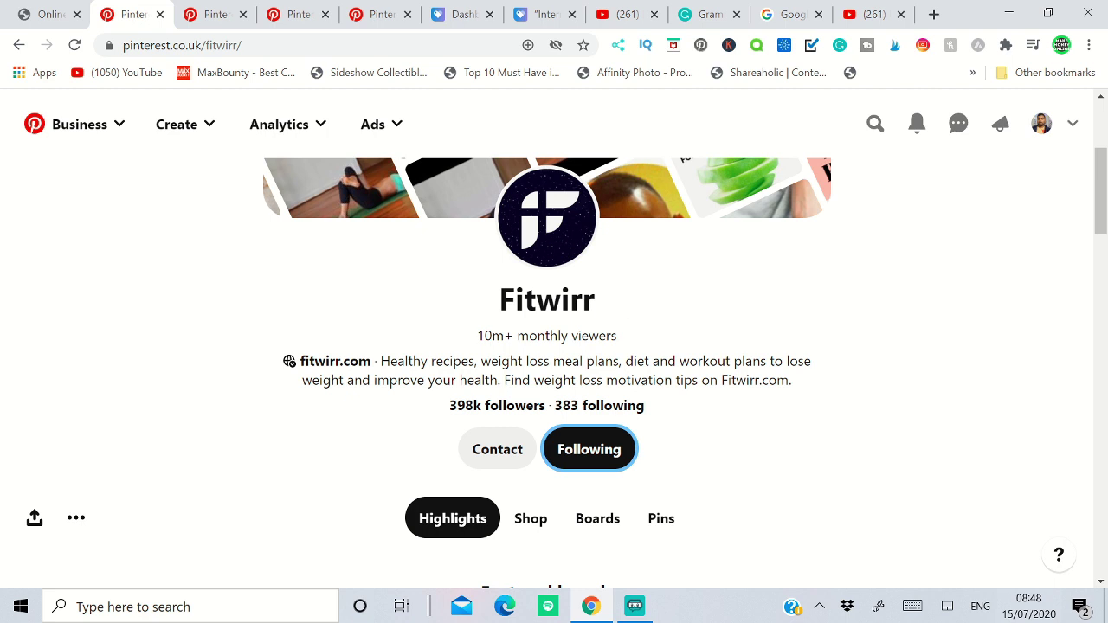
Review the Payhip product list, the Fitwirr boards page and the promotional message drafted in Grammarly.
left_click(474, 25)
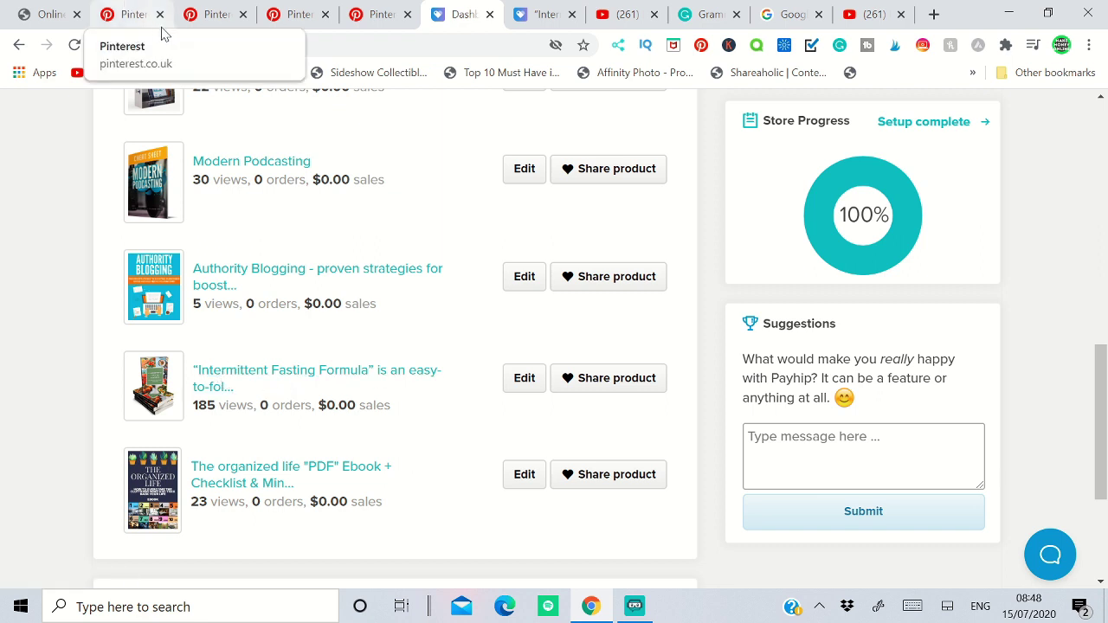
left_click(210, 15)
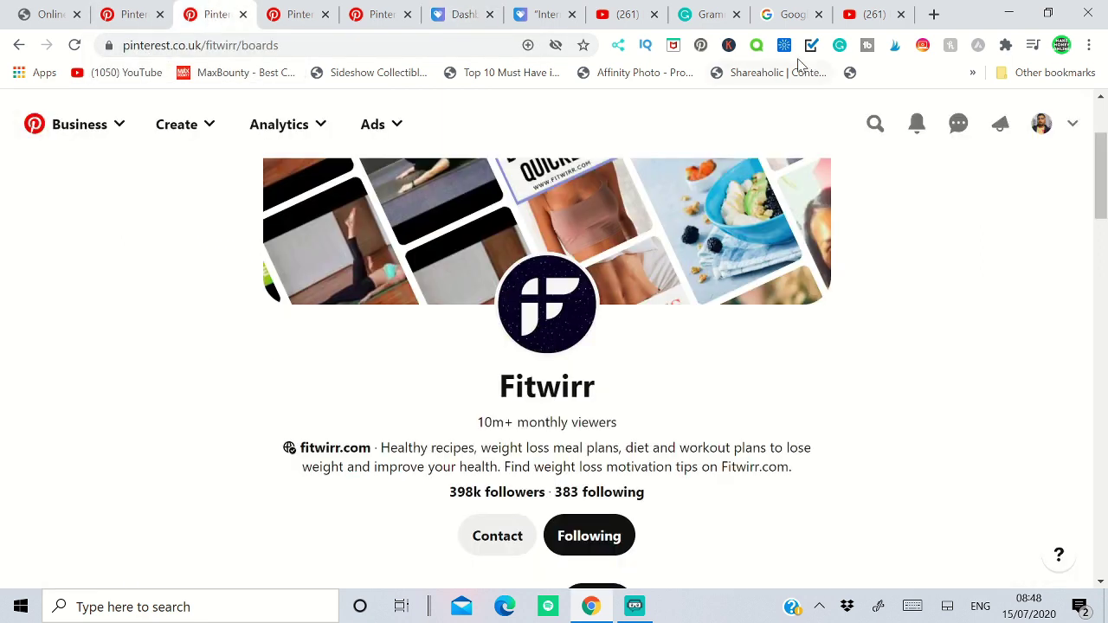
left_click(688, 20)
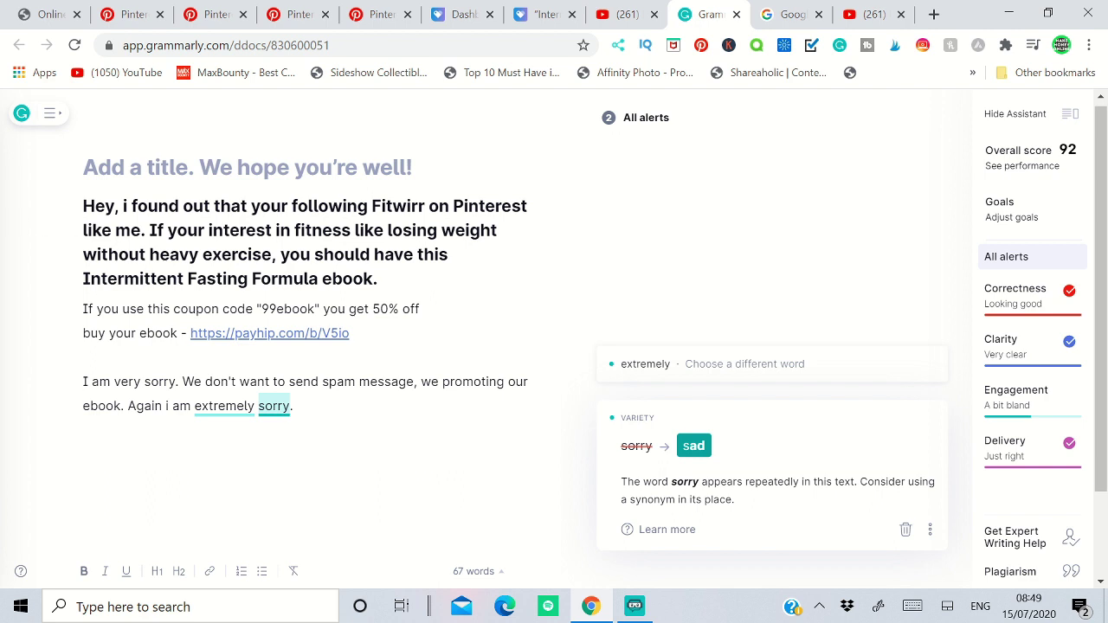
left_click(273, 19)
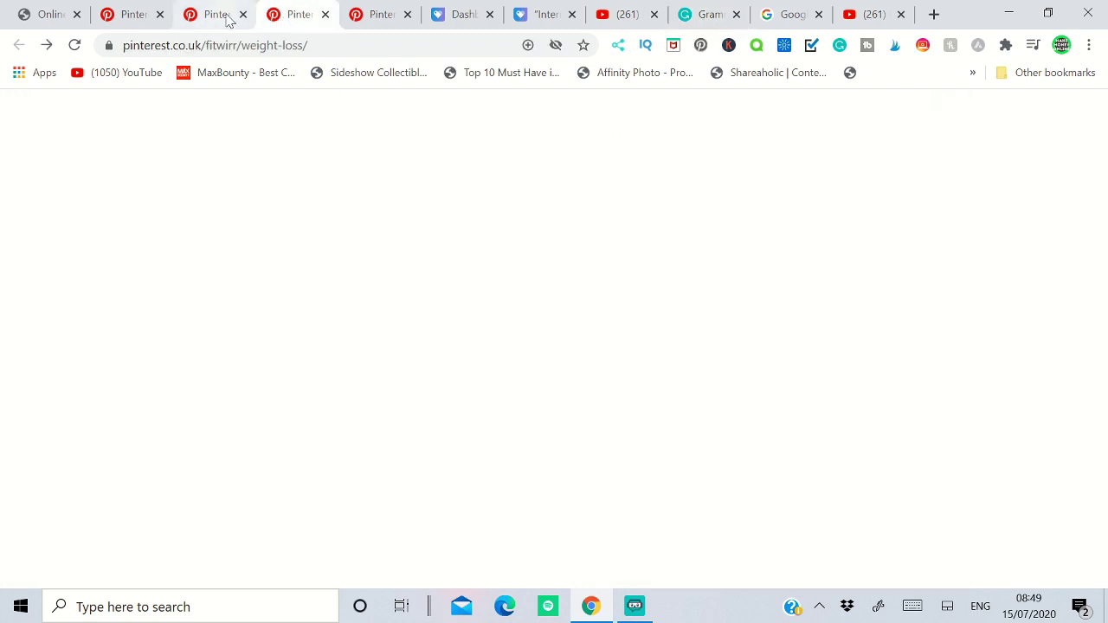
left_click(227, 17)
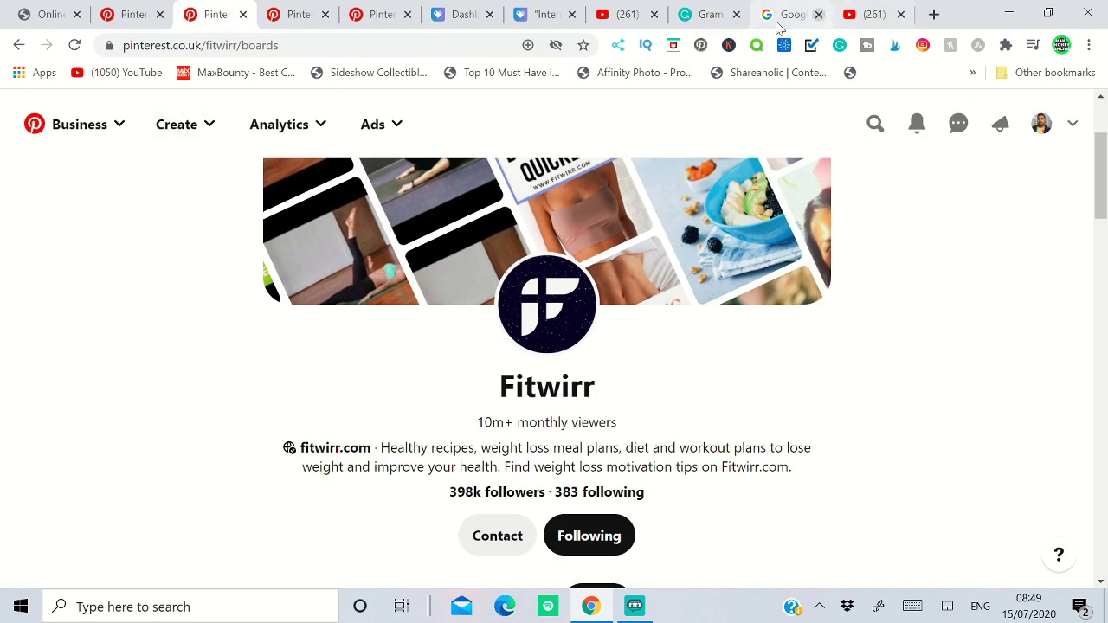
Switch to Grammarly and copy the ebook promotion message from its greeting through the Payhip purchase link.
left_click(721, 31)
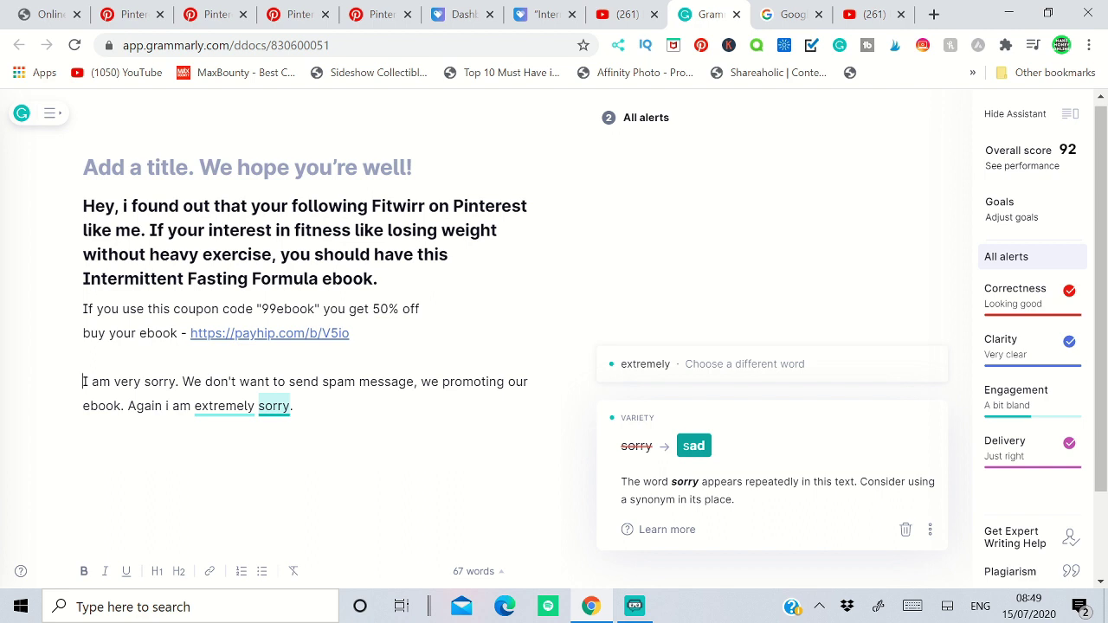
left_click_drag(350, 333, 82, 206)
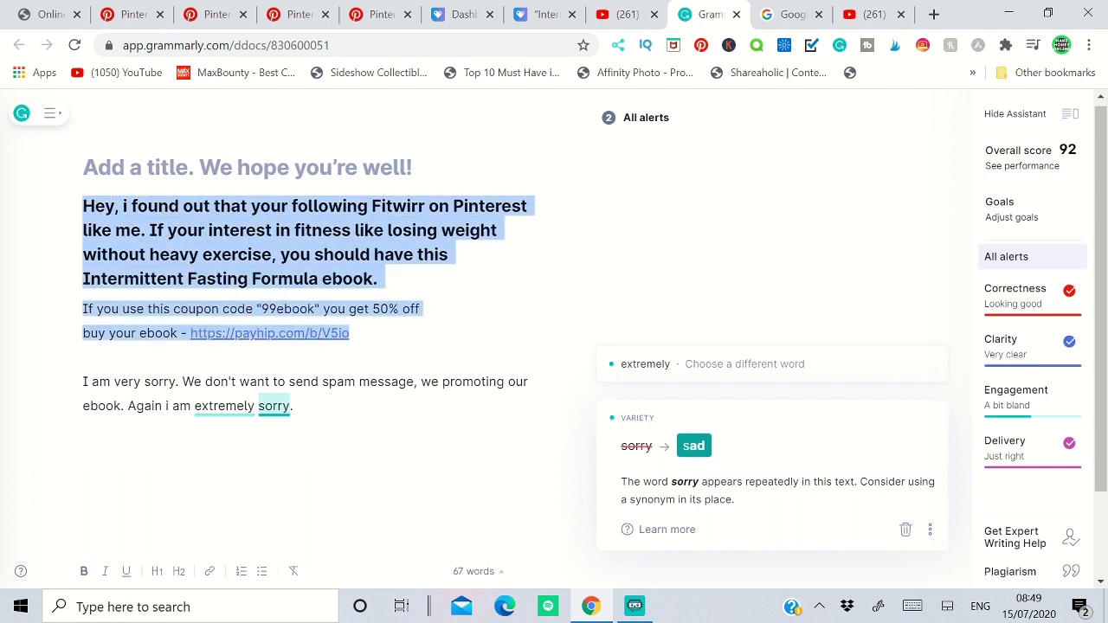
right_click(211, 236)
left_click(262, 298)
Switch back to the Fitwirr profile on Pinterest, open its followers list and look through the accounts.
left_click(218, 15)
scroll(494, 363, "down", 2)
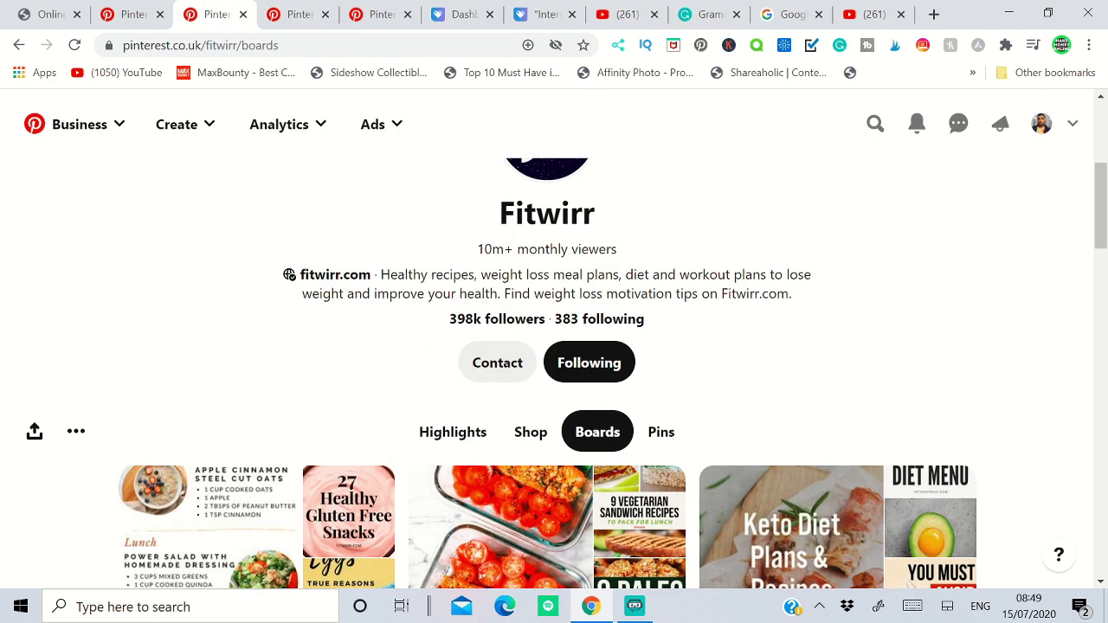
left_click(518, 322)
scroll(522, 395, "down", 10)
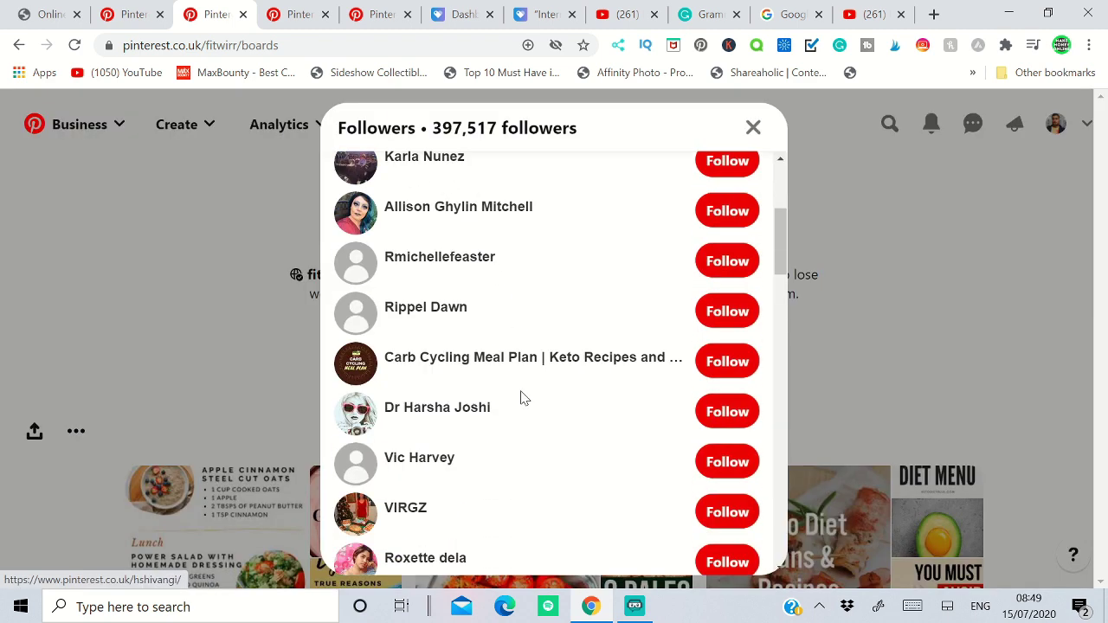
scroll(522, 395, "up", 10)
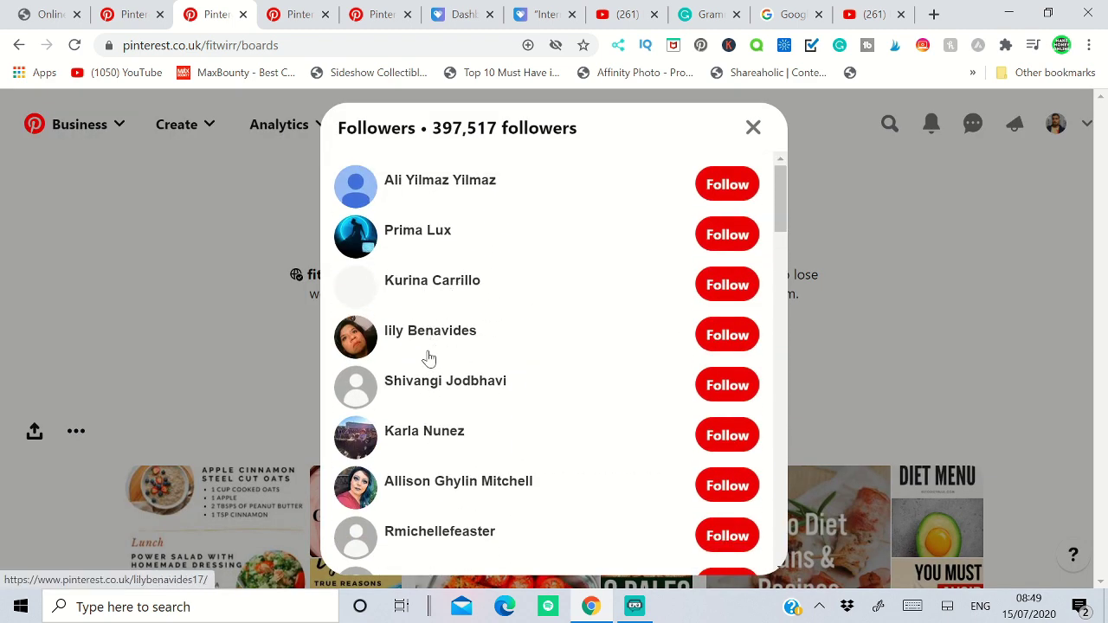
Open the profile of the sixth account in Fitwirr's followers list in a new browser tab and switch to it.
right_click(424, 438)
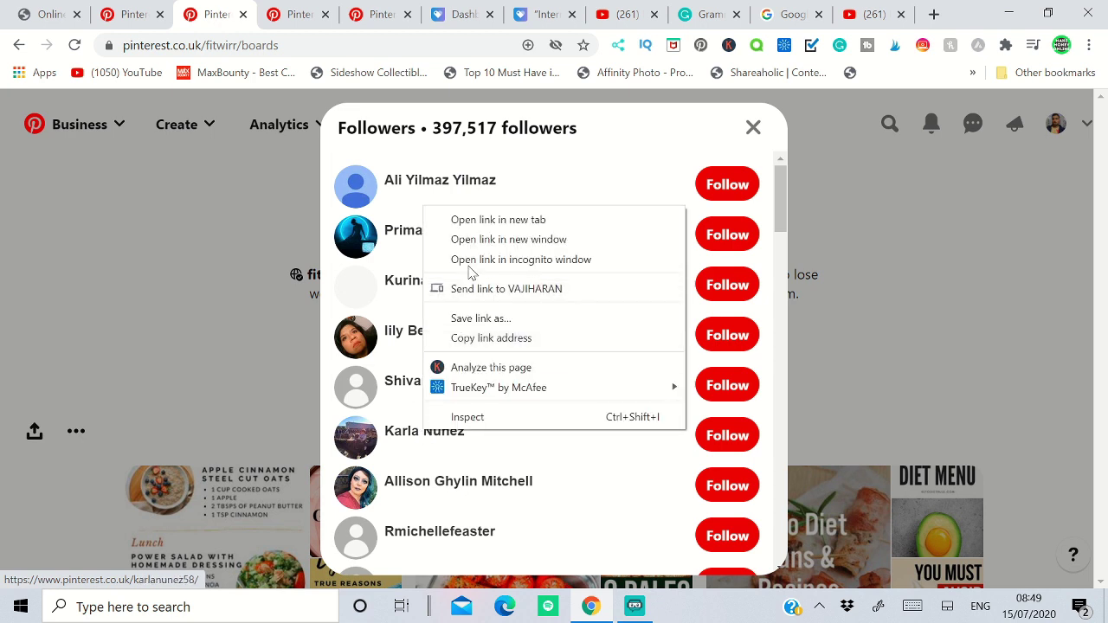
left_click(502, 221)
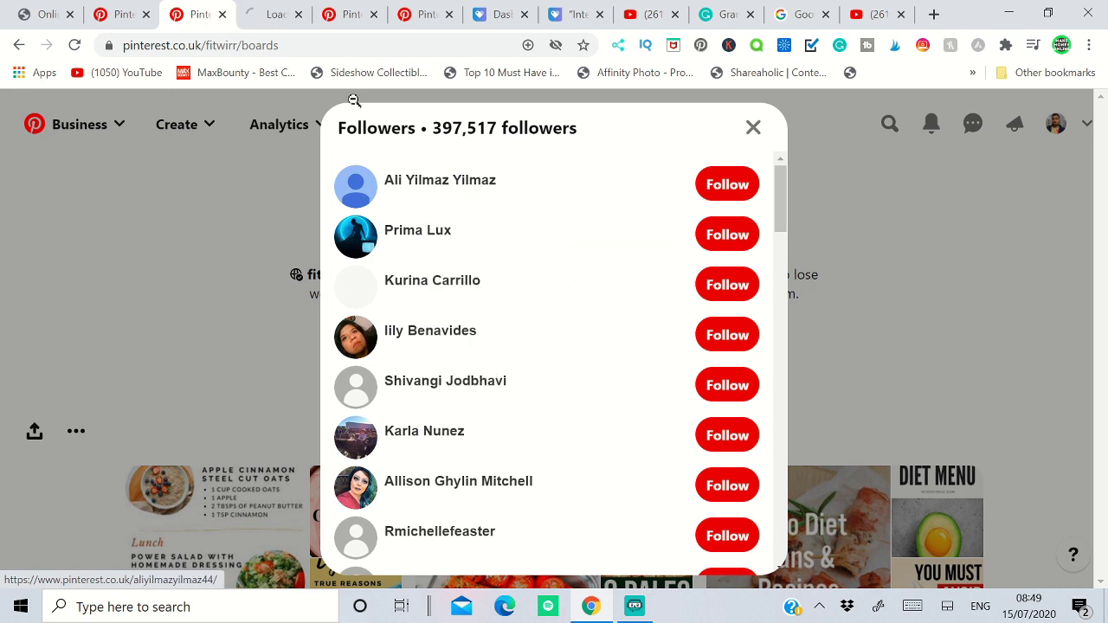
left_click(373, 14)
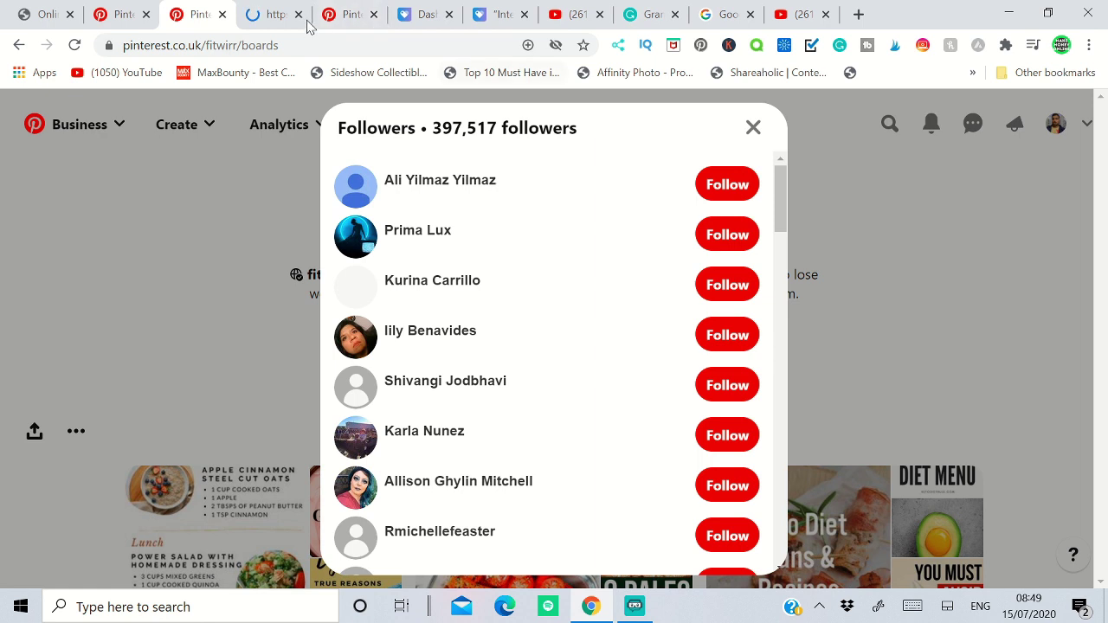
left_click(260, 16)
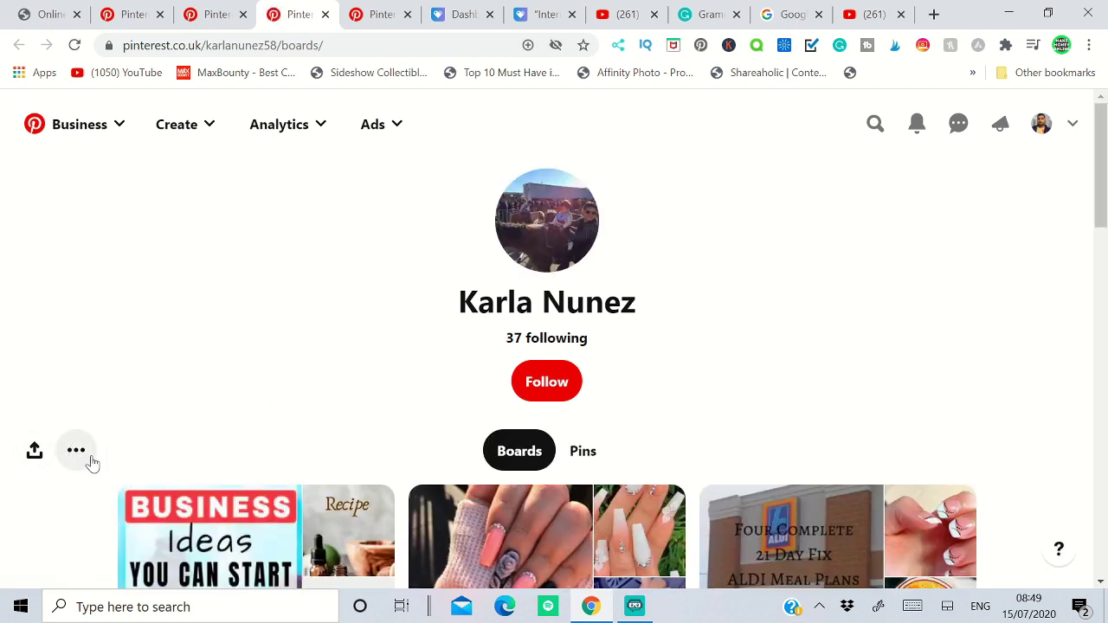
Message the follower from the profile options, pasting in the copied Intermittent Fasting Formula ebook promotion, and send it.
left_click(77, 453)
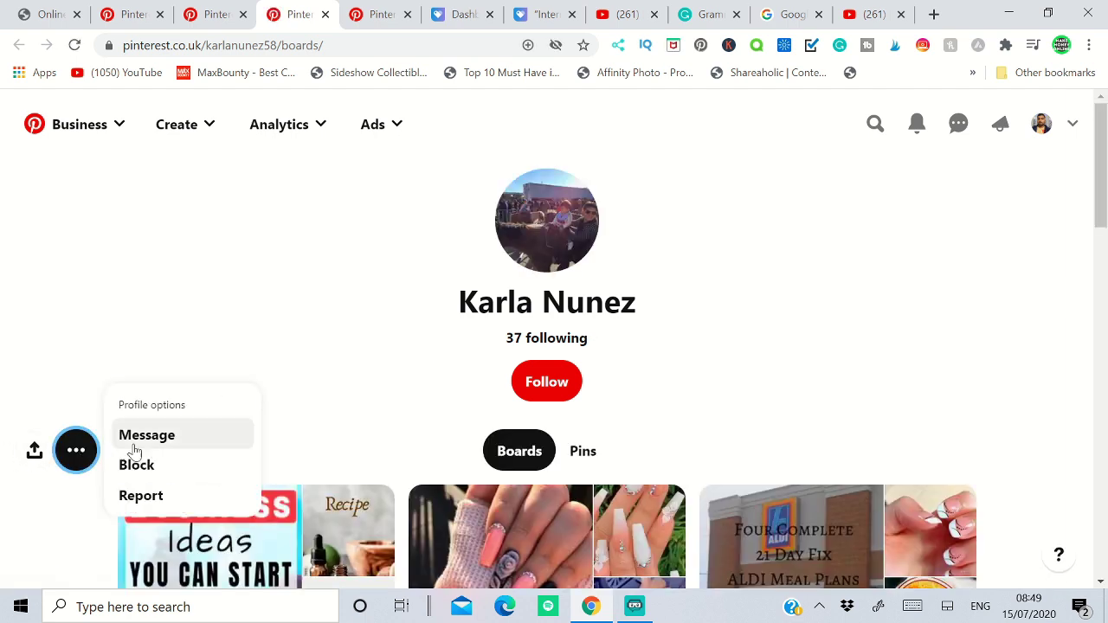
left_click(145, 443)
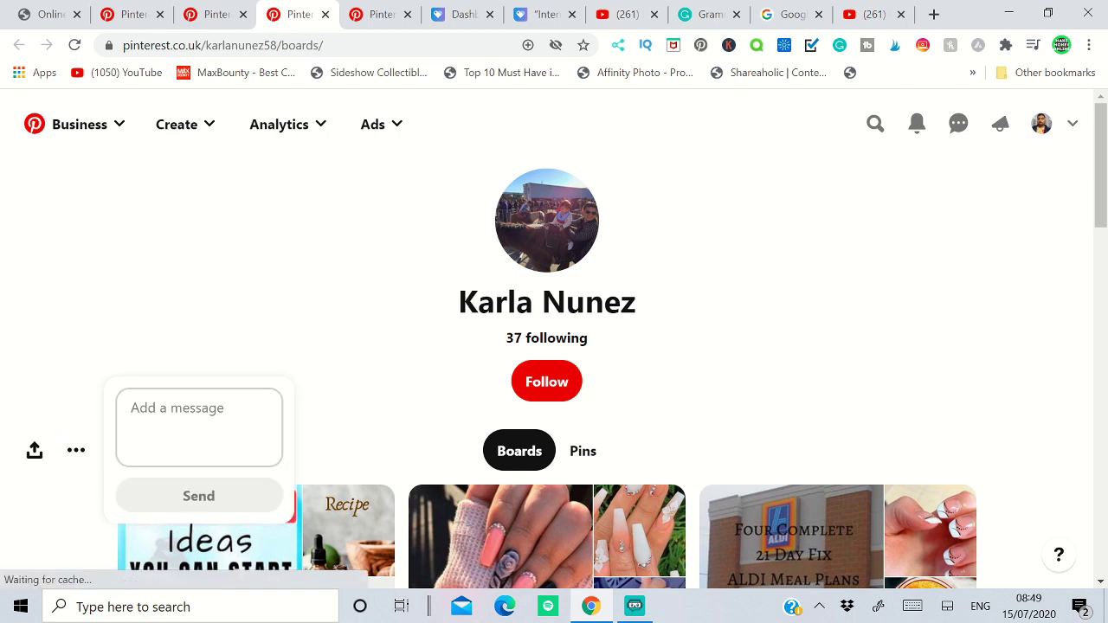
left_click(151, 417)
right_click(151, 415)
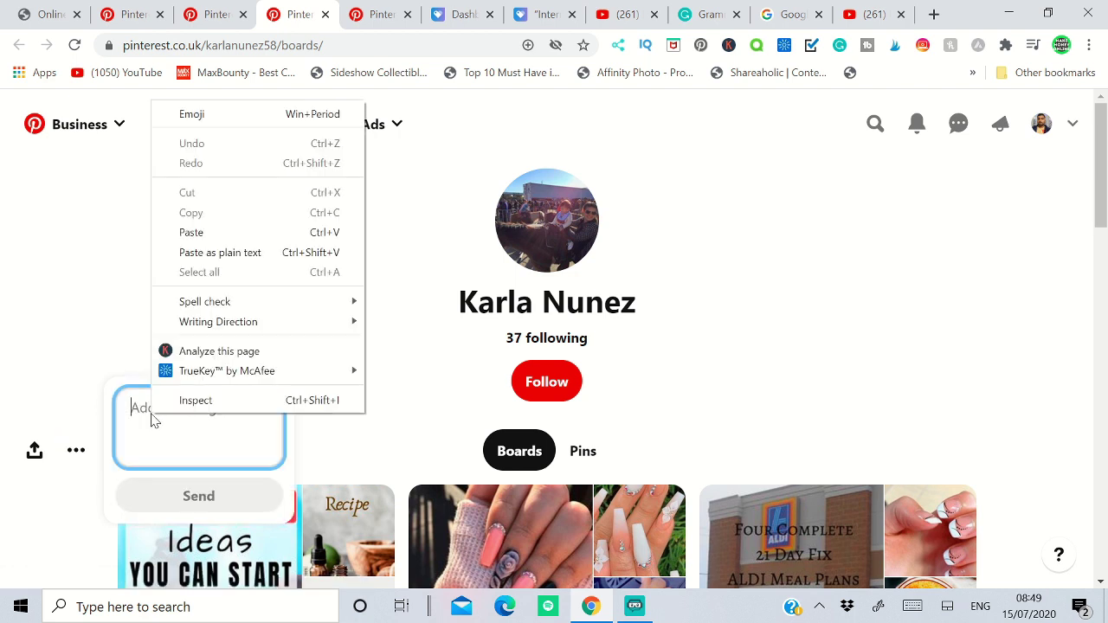
left_click(202, 232)
left_click(218, 501)
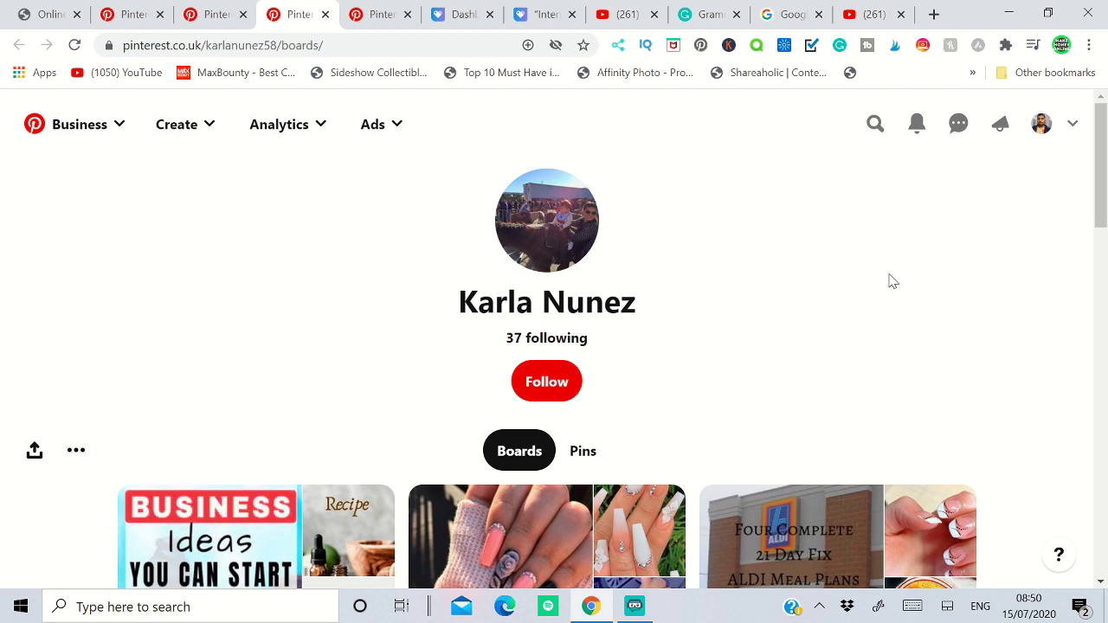
Check the sent message in the follower's conversation and look further down Fitwirr's followers list.
left_click(961, 128)
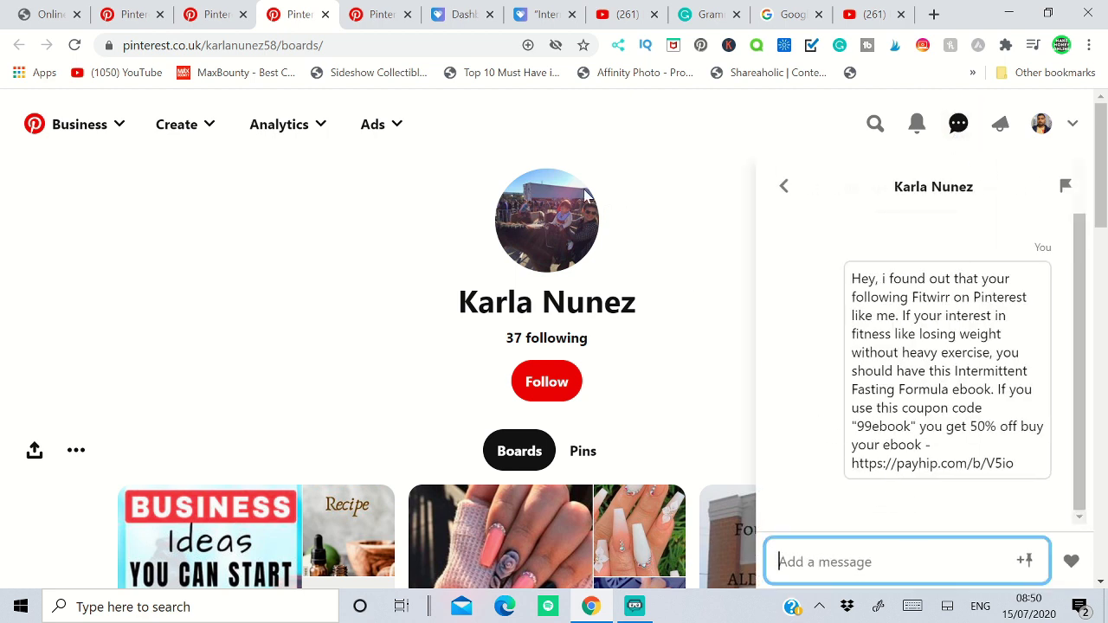
left_click(219, 20)
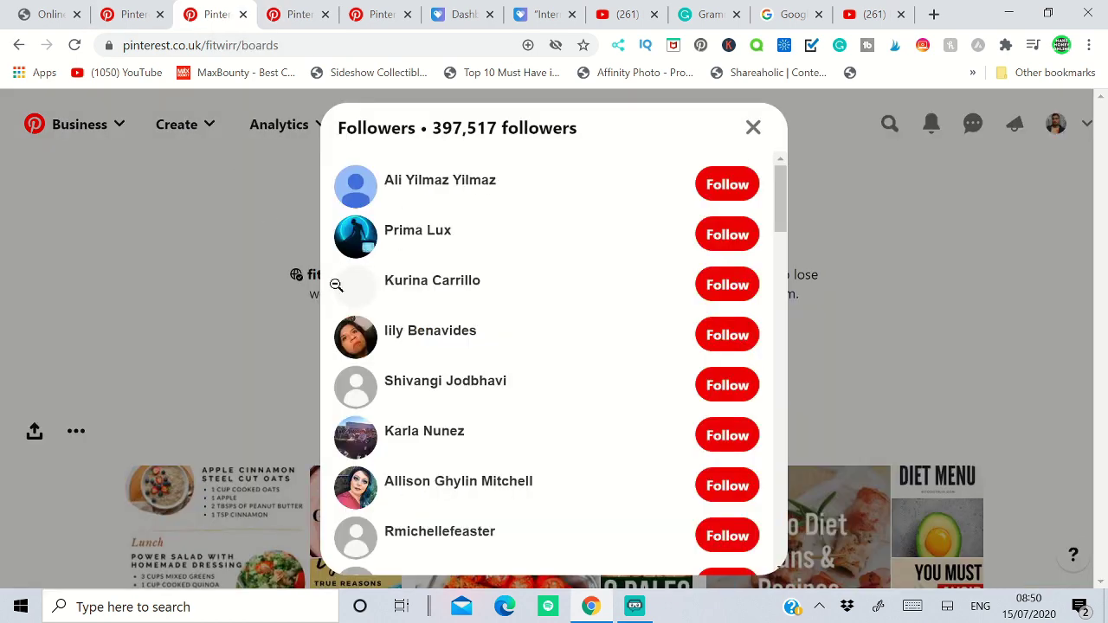
scroll(465, 304, "down", 3)
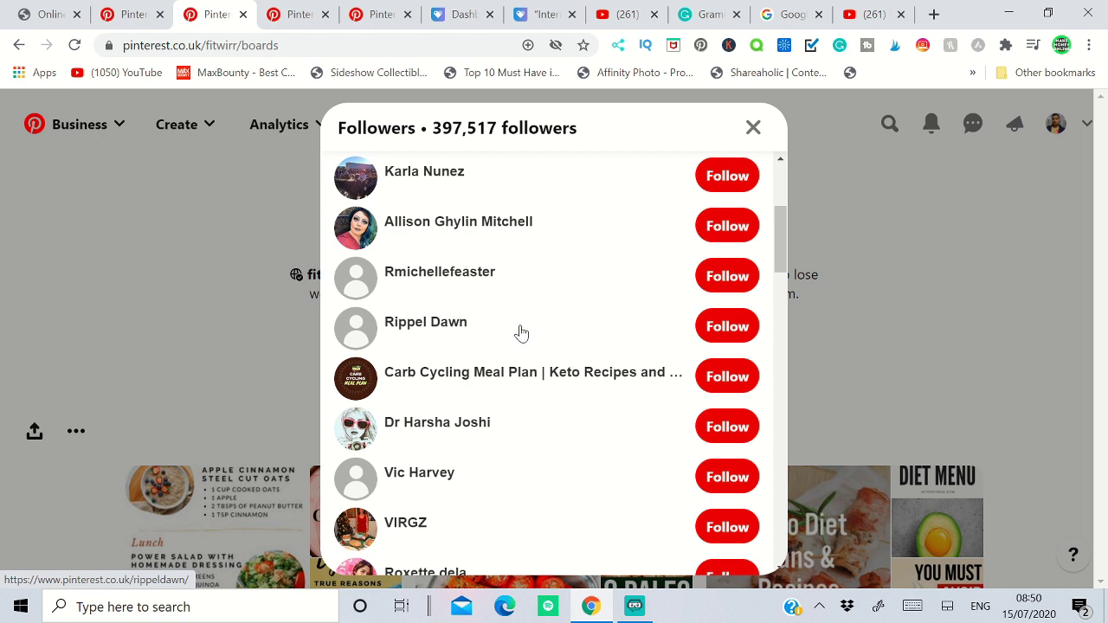
Read the reply from the previously messaged follower in the Pinterest inbox and review the apology drafted in Grammarly.
left_click(282, 21)
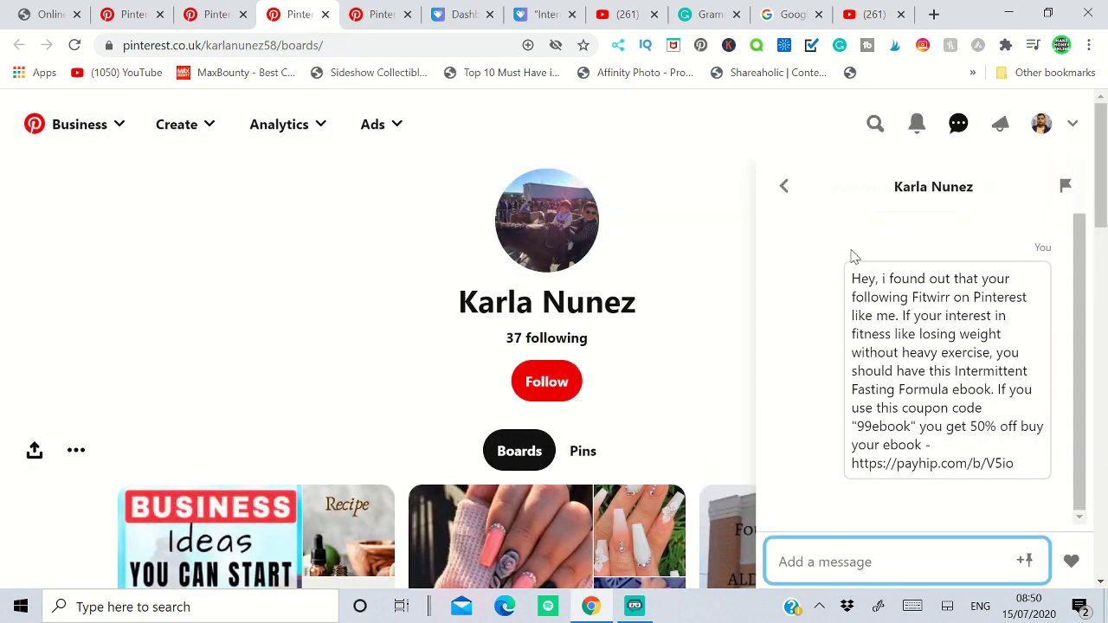
left_click(785, 197)
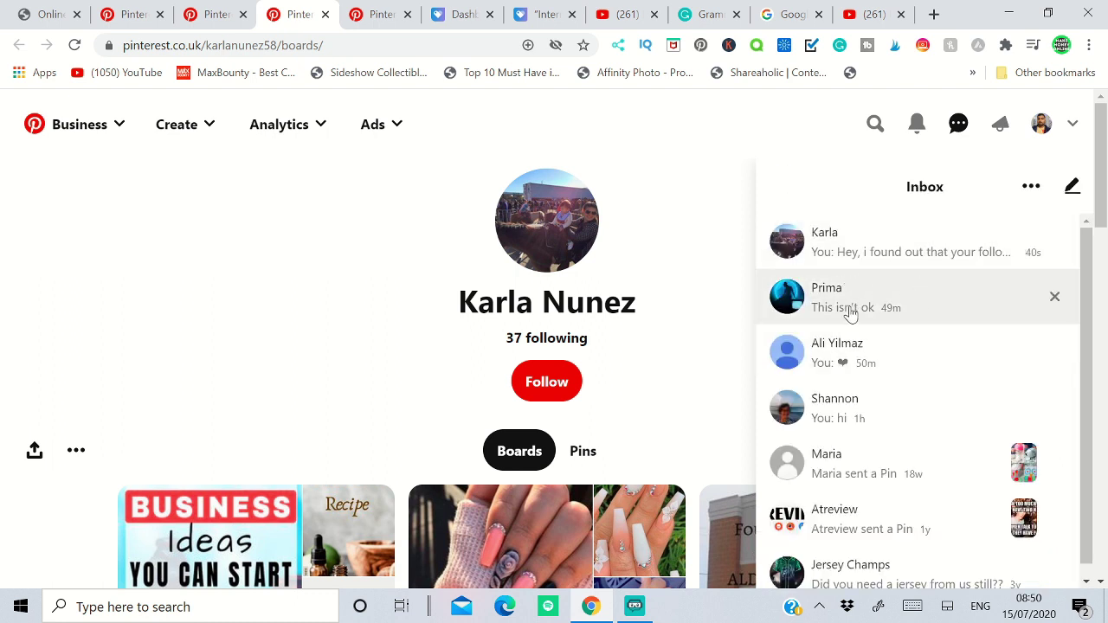
left_click(882, 307)
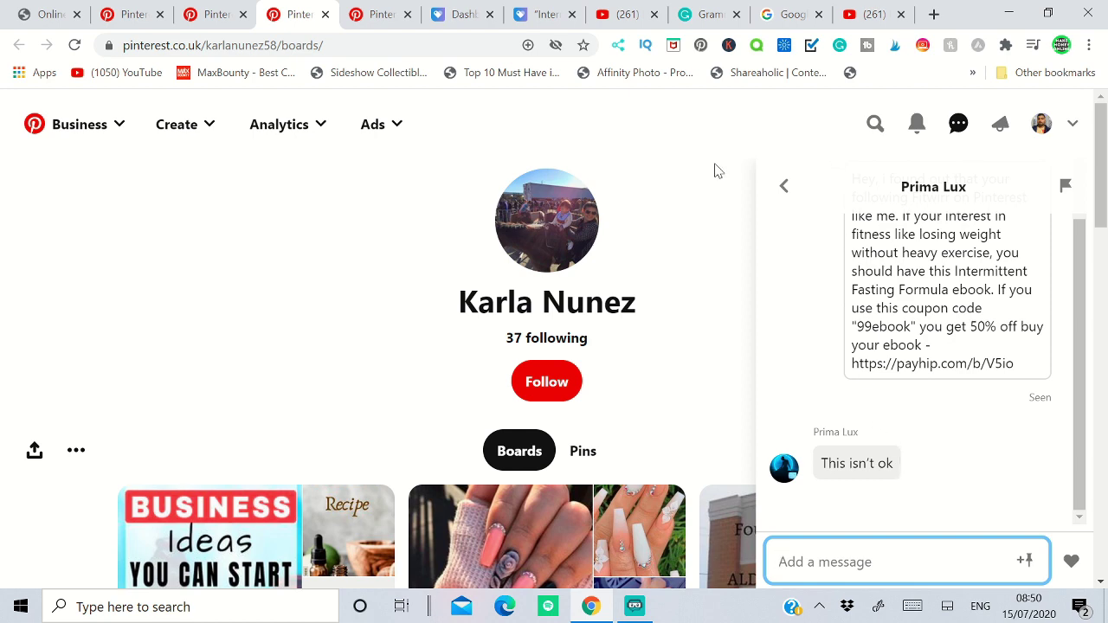
left_click(717, 19)
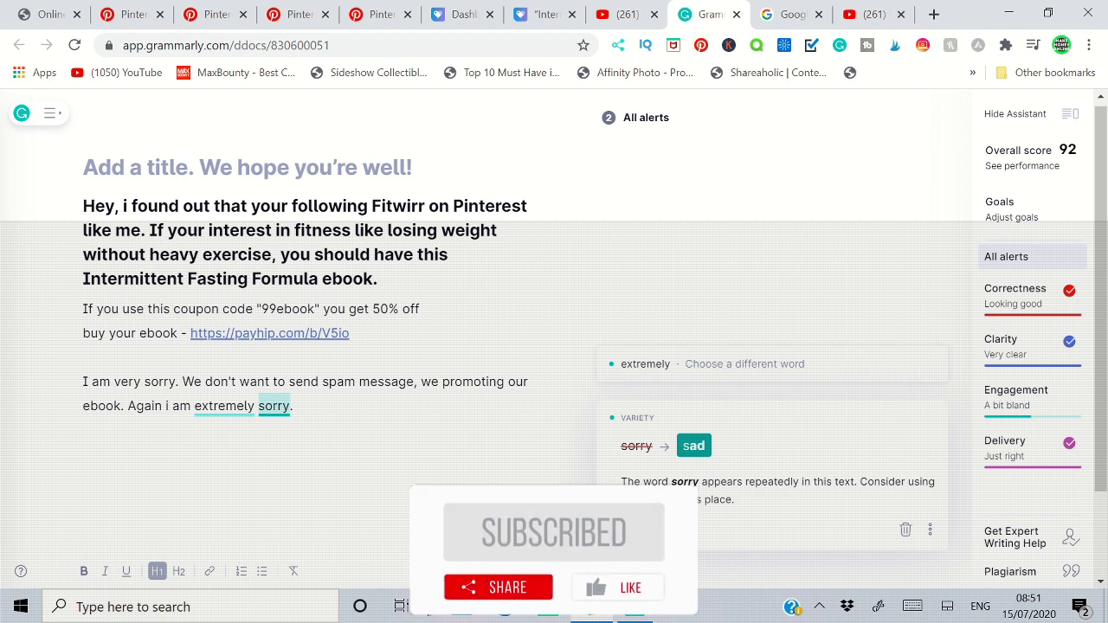
Return to Fitwirr's followers list on Pinterest, look through the accounts down to the See more option, and close the list.
left_click(204, 26)
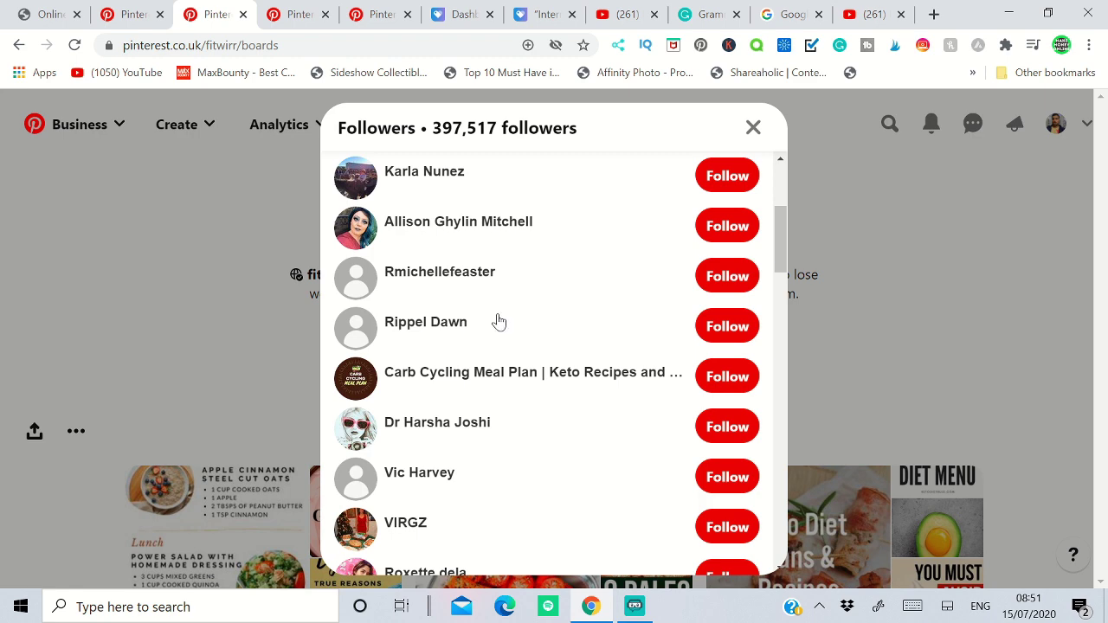
scroll(500, 339, "down", 3)
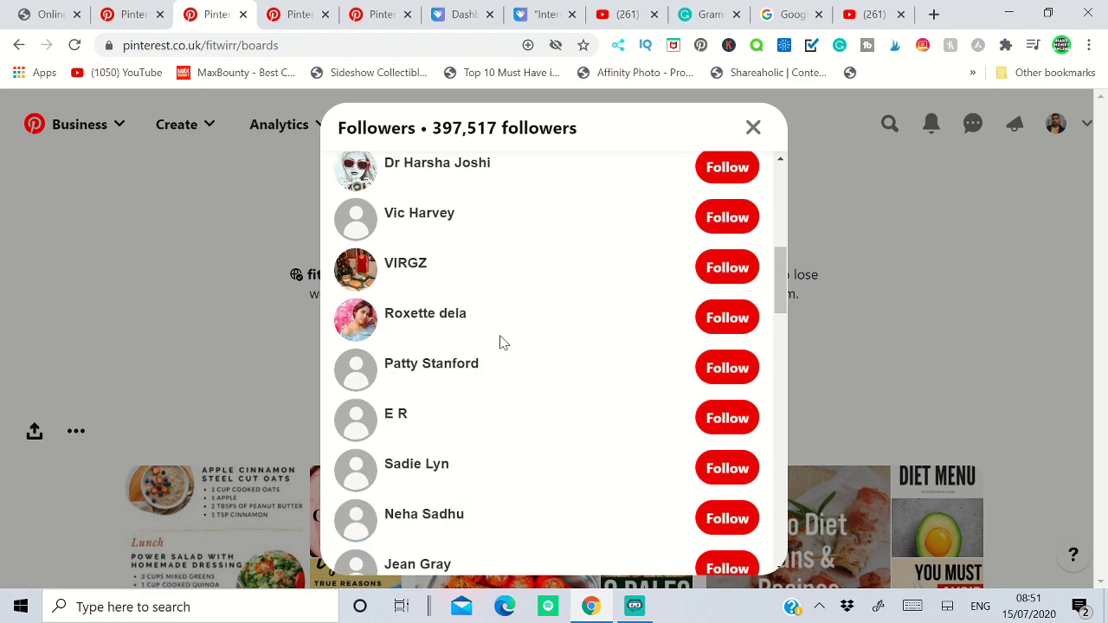
scroll(500, 341, "down", 4)
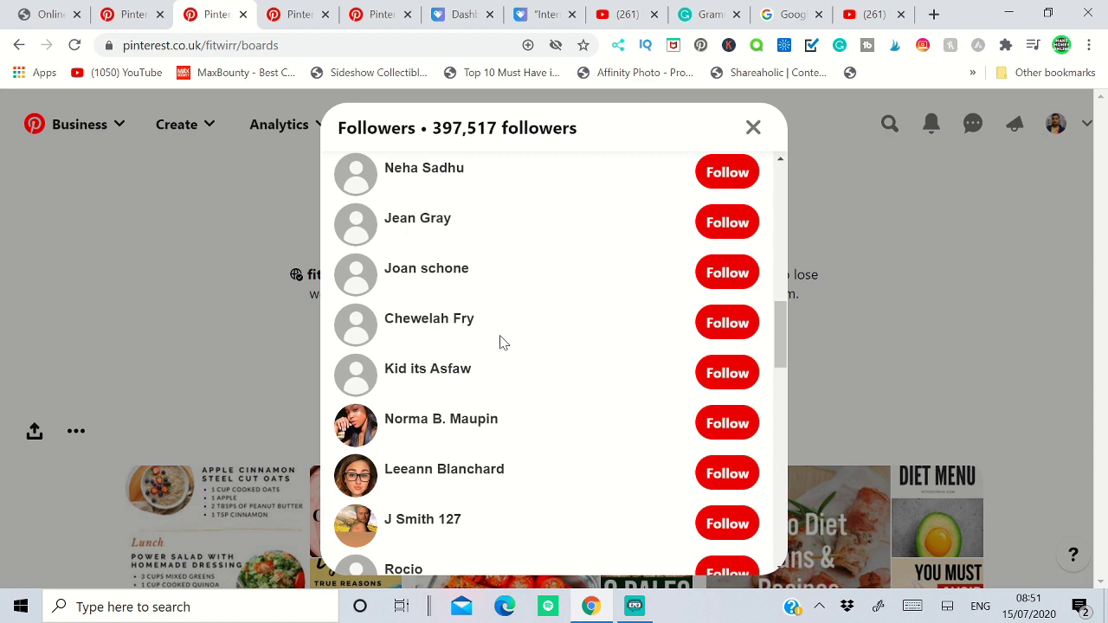
scroll(500, 341, "down", 7)
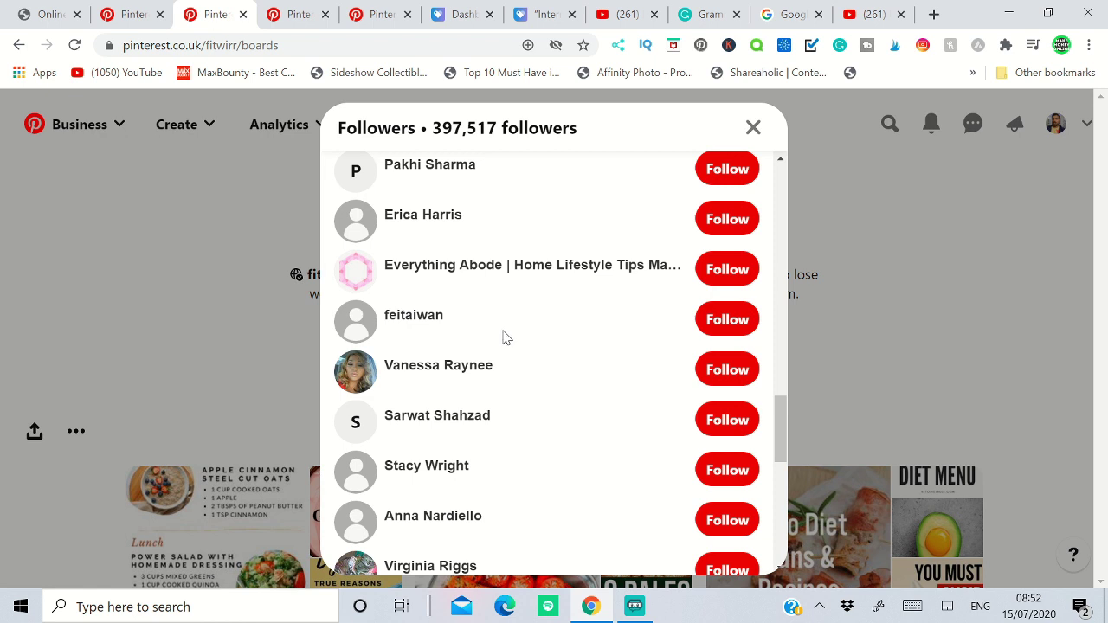
scroll(511, 326, "down", 7)
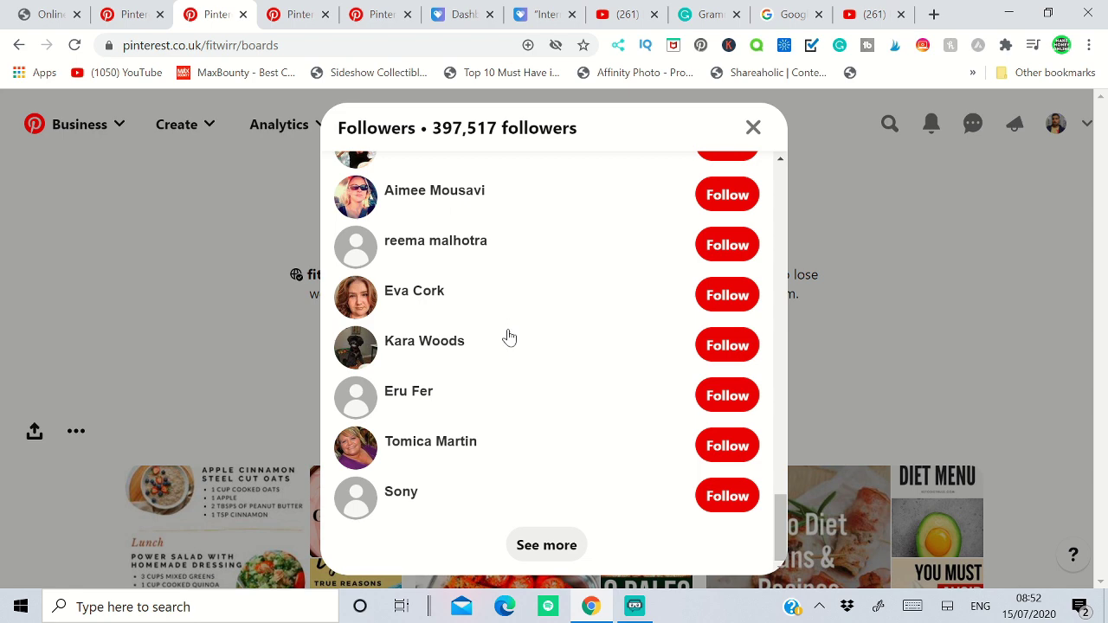
left_click(752, 129)
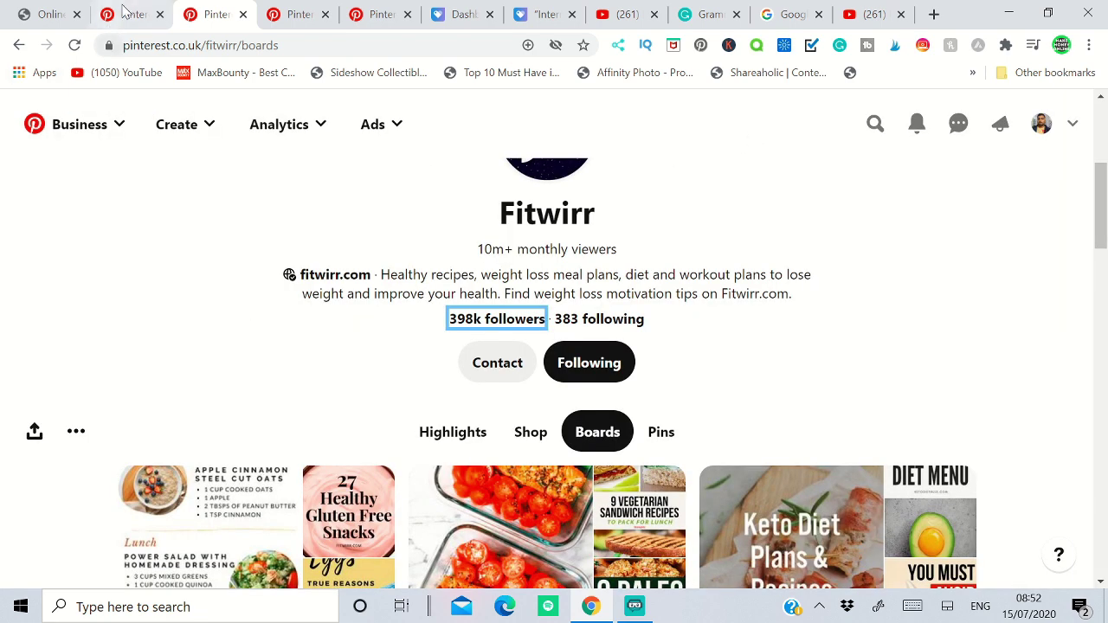
Go back from the Fitwirr profile and its pin to the intermittent fasting search results in the first Pinterest tab.
key("alt+Left")
left_click(17, 45)
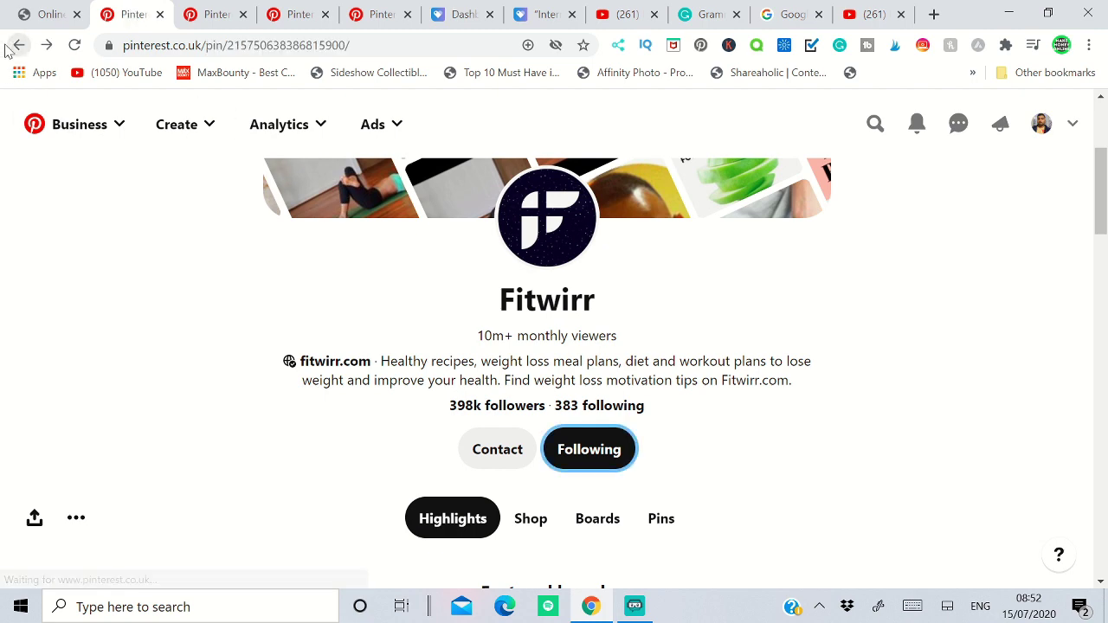
scroll(751, 400, "down", 4)
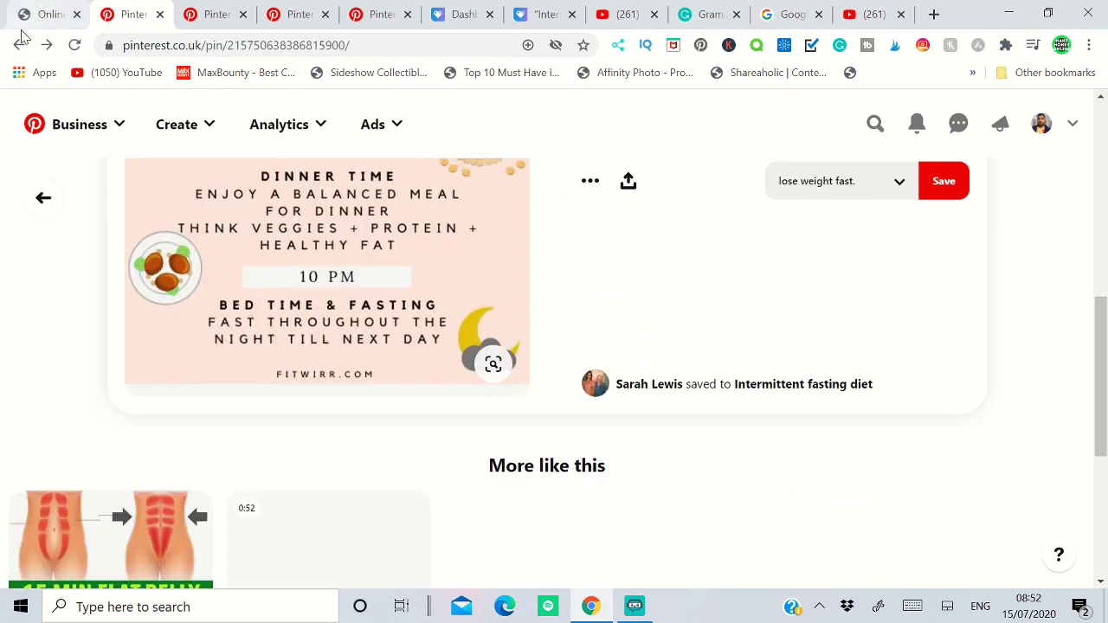
left_click(19, 45)
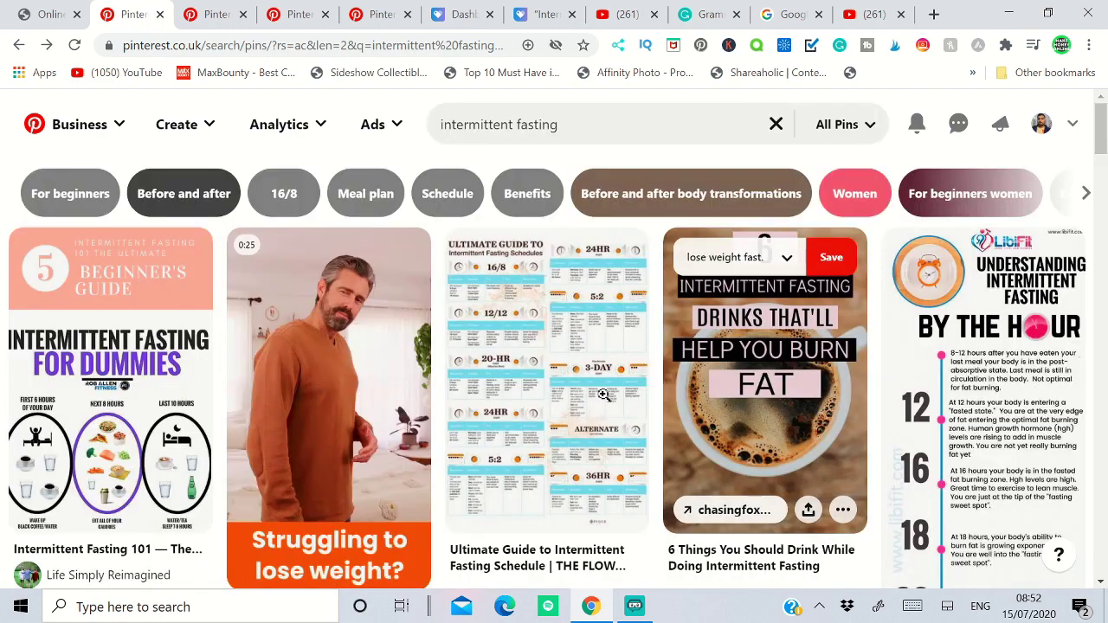
Find and open the "16:8 Intermittent Fasting Schedule and Meal Plan - Fitwirr" pin in the search results.
scroll(928, 505, "down", 2)
scroll(928, 505, "down", 5)
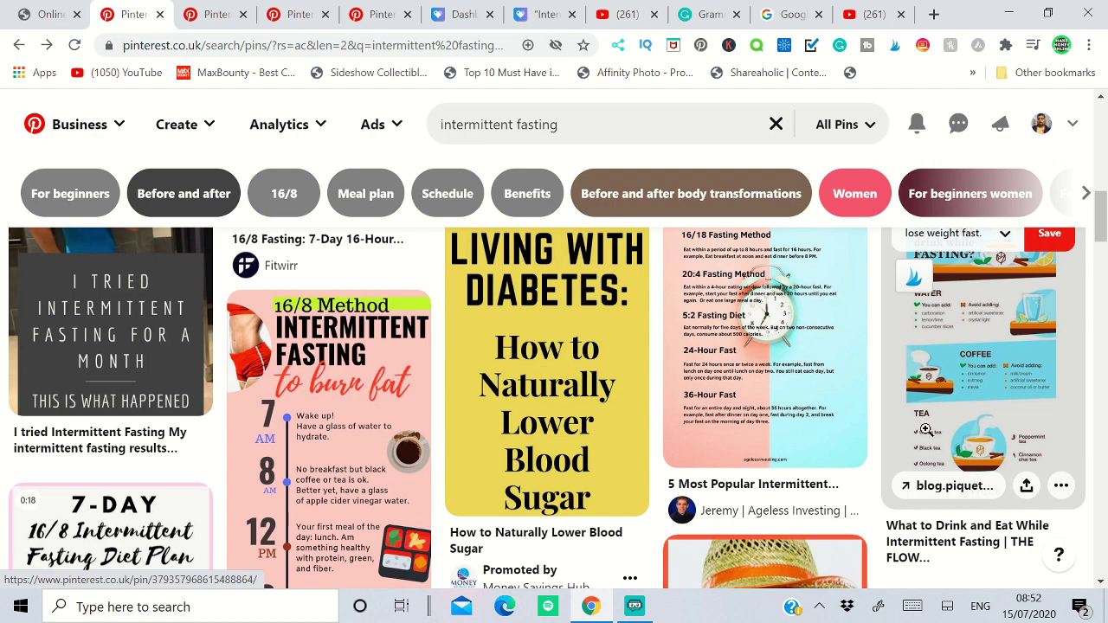
scroll(924, 427, "down", 2)
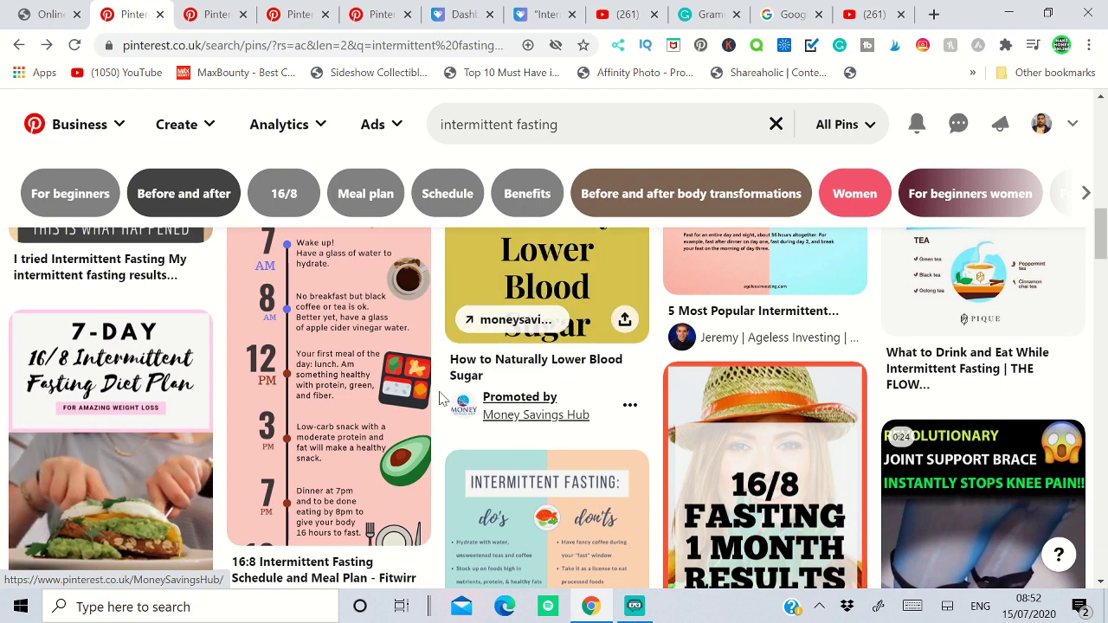
left_click(389, 399)
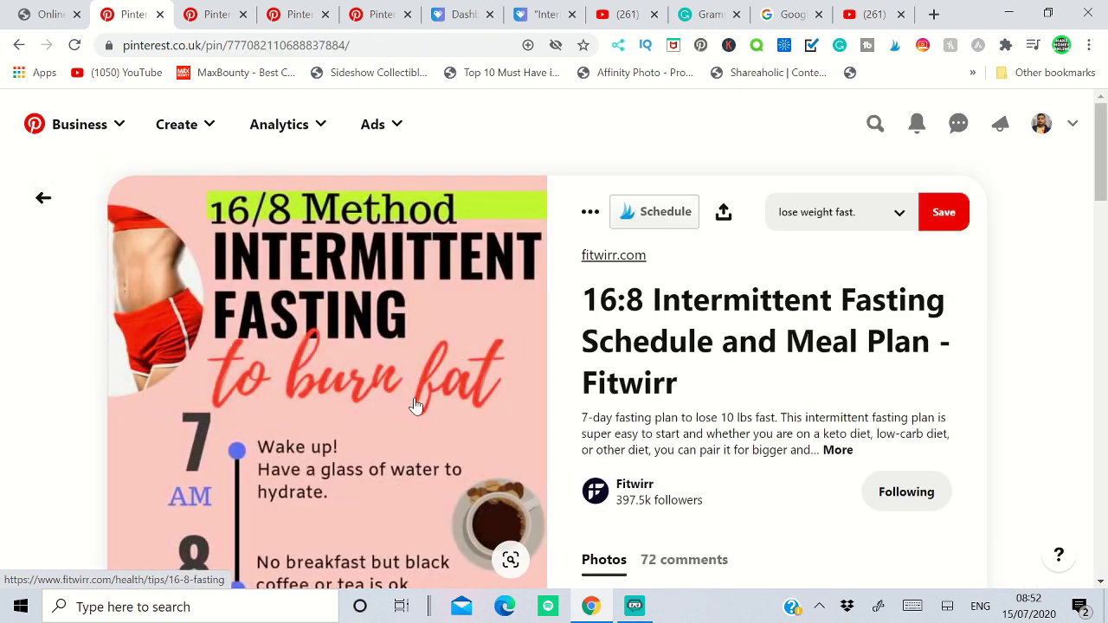
Show the pin's comments, expand the comment asking about a fasting plan for weight loss, and read the replies below it.
scroll(693, 394, "down", 3)
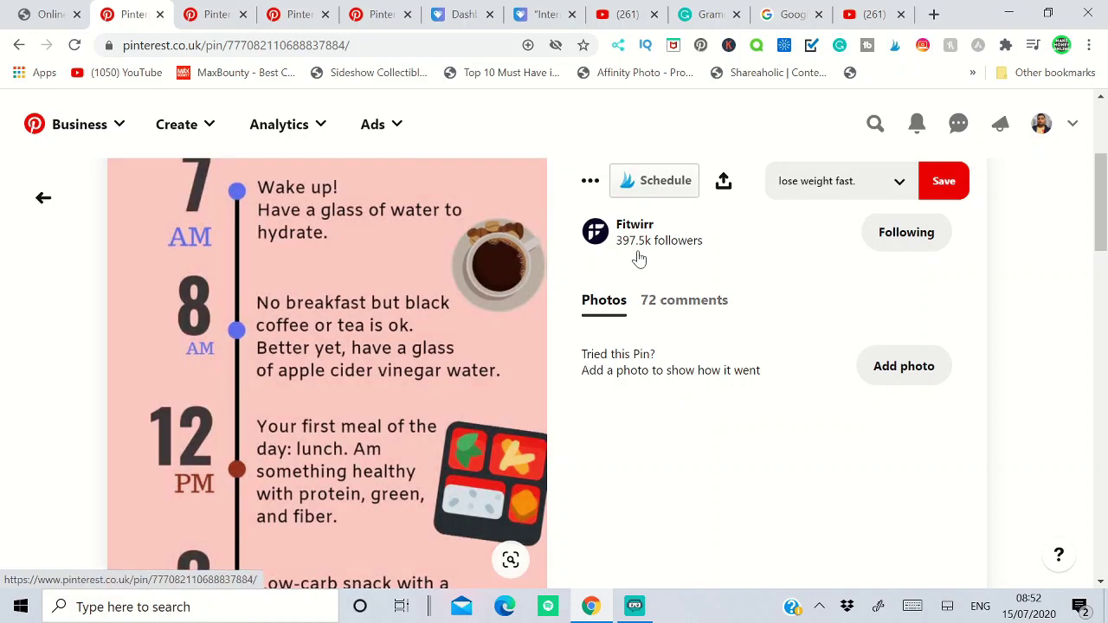
left_click(693, 309)
scroll(578, 464, "down", 2)
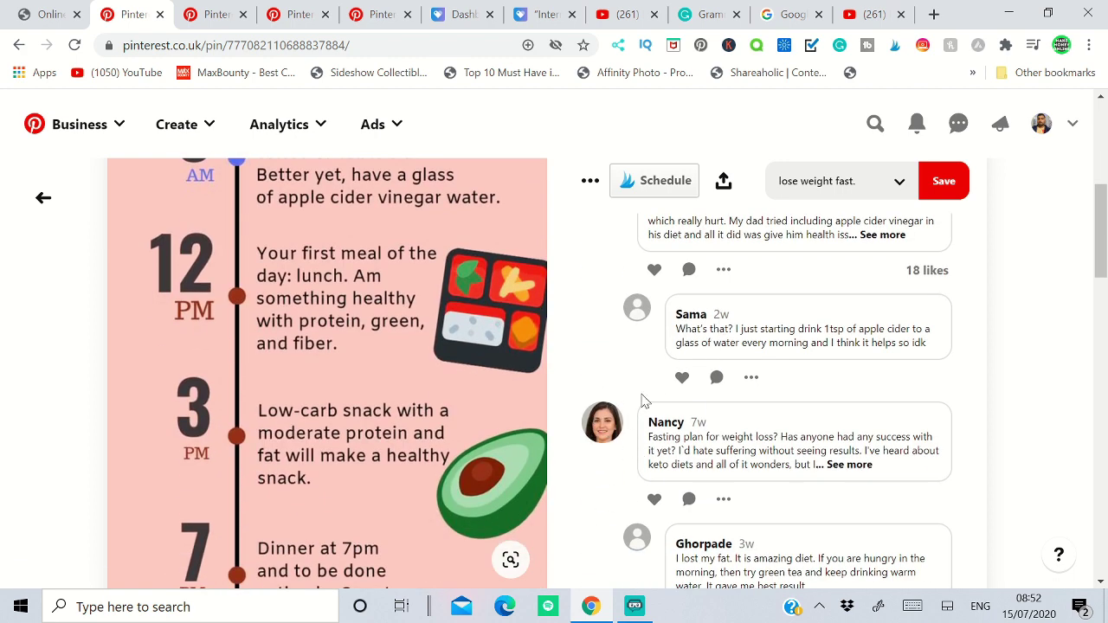
left_click(857, 466)
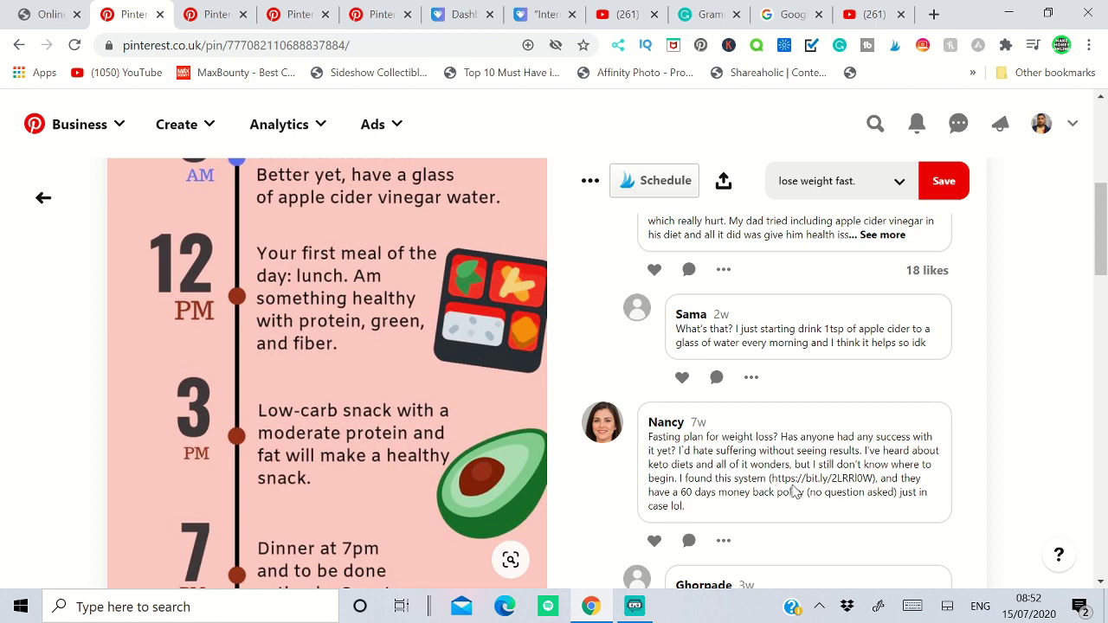
scroll(794, 490, "down", 4)
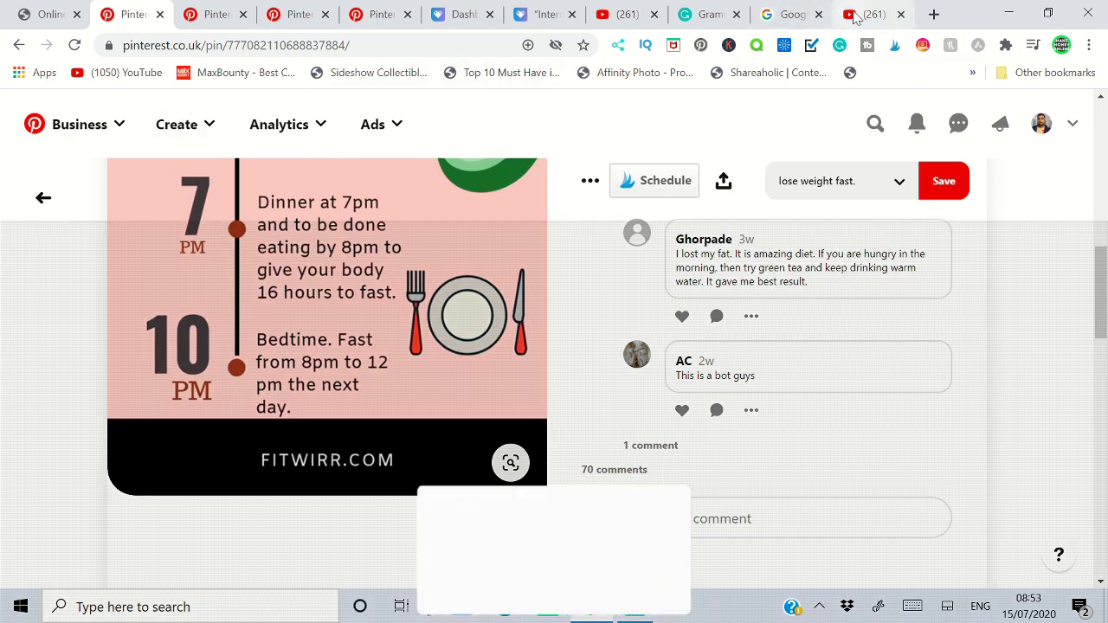
Switch to the Be Free LIfe channel page on YouTube and dismiss the search suggestions.
left_click(870, 13)
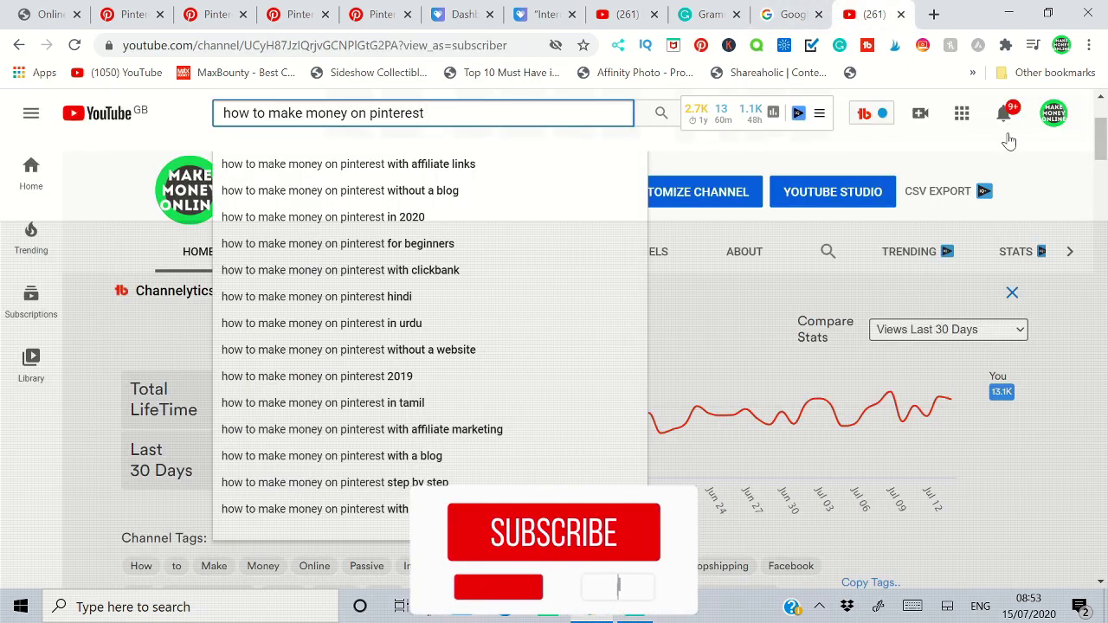
left_click(1090, 392)
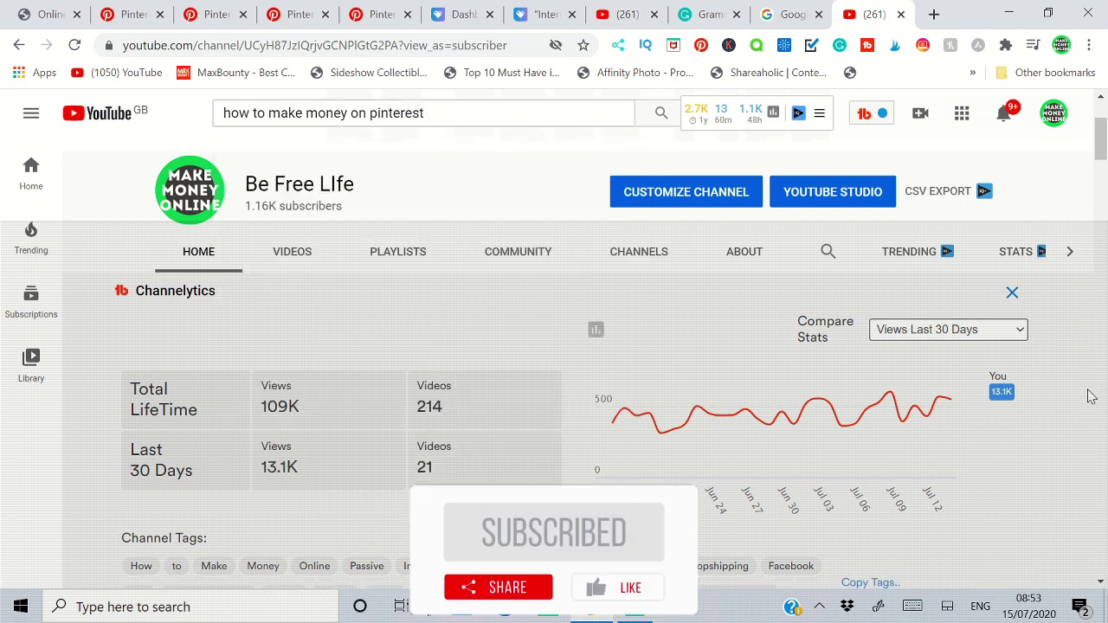